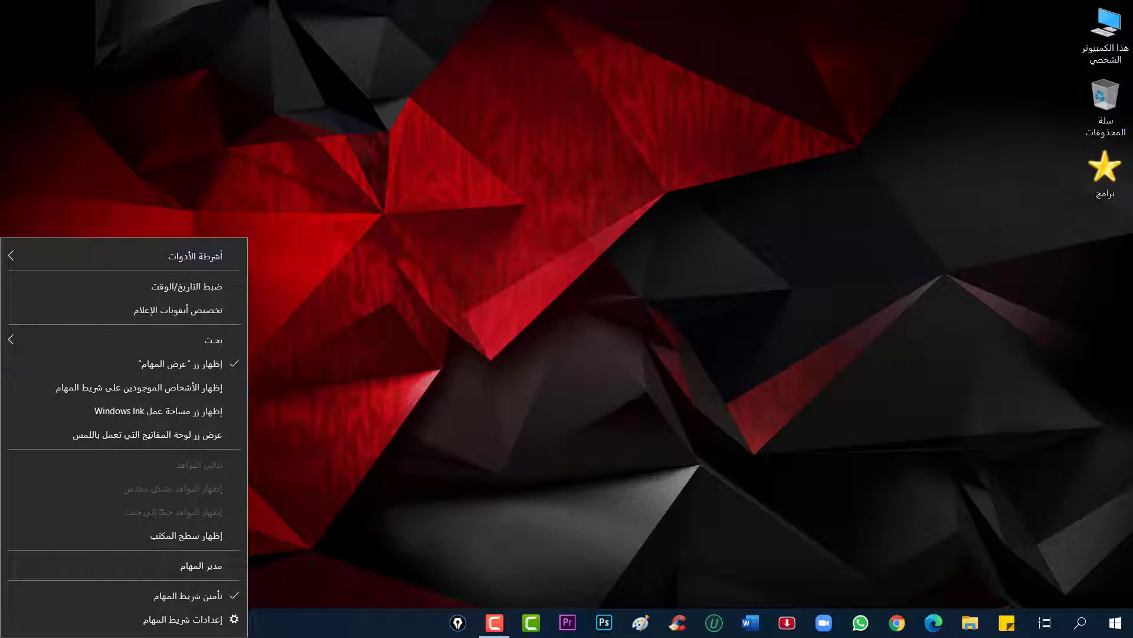
# - Open the region (المنطقة) page of the Windows language and time settings
pyautogui.click(218, 287)
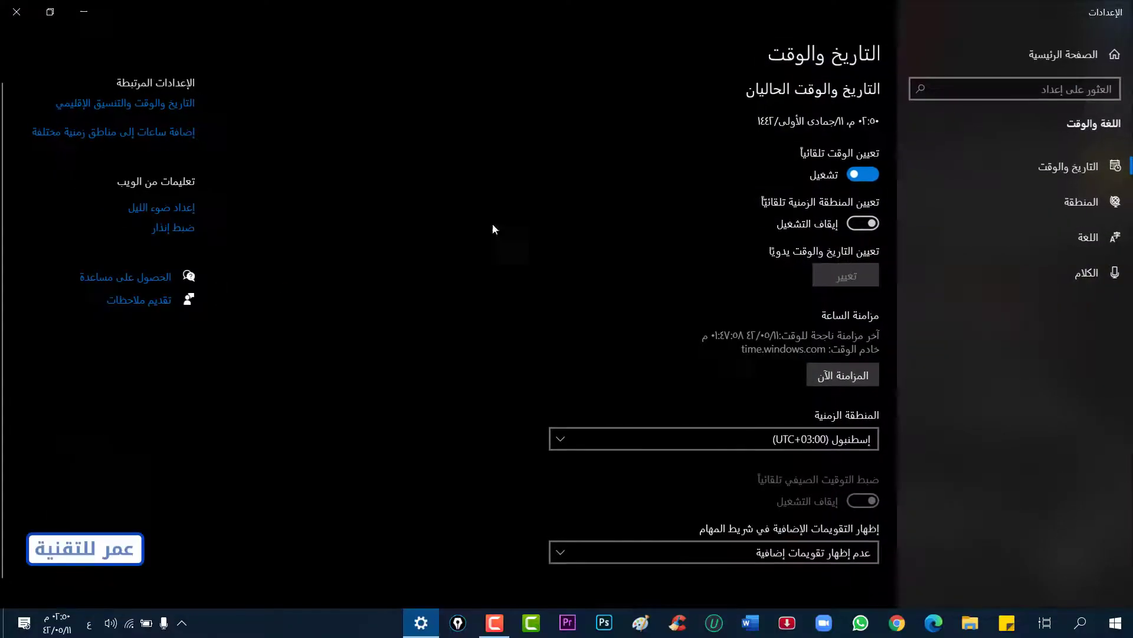
pyautogui.click(16, 12)
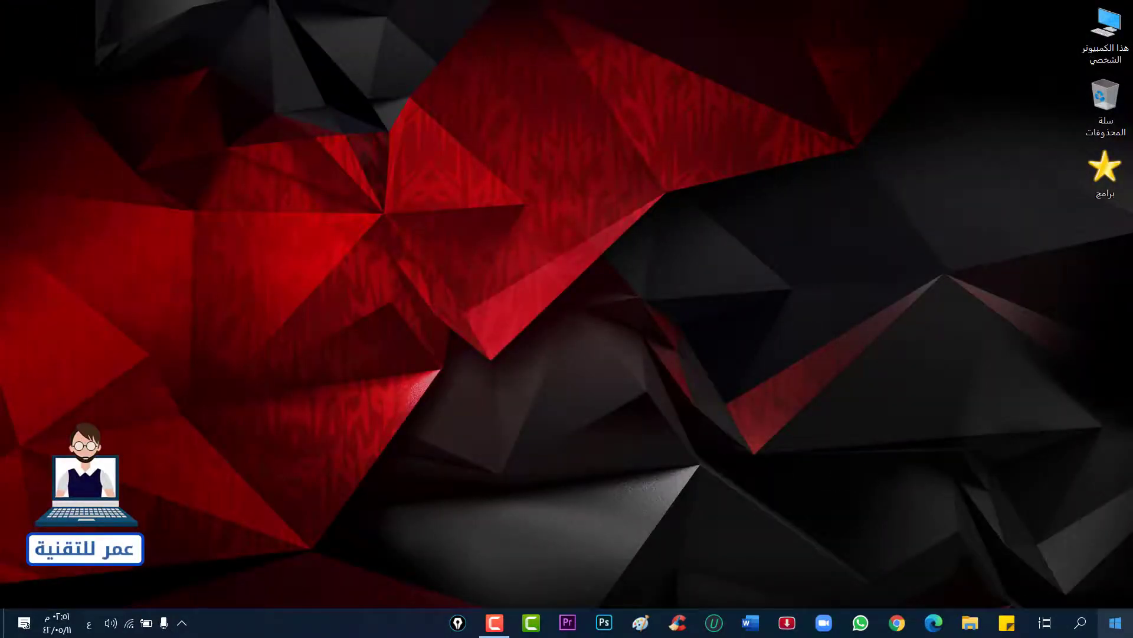
pyautogui.click(1115, 622)
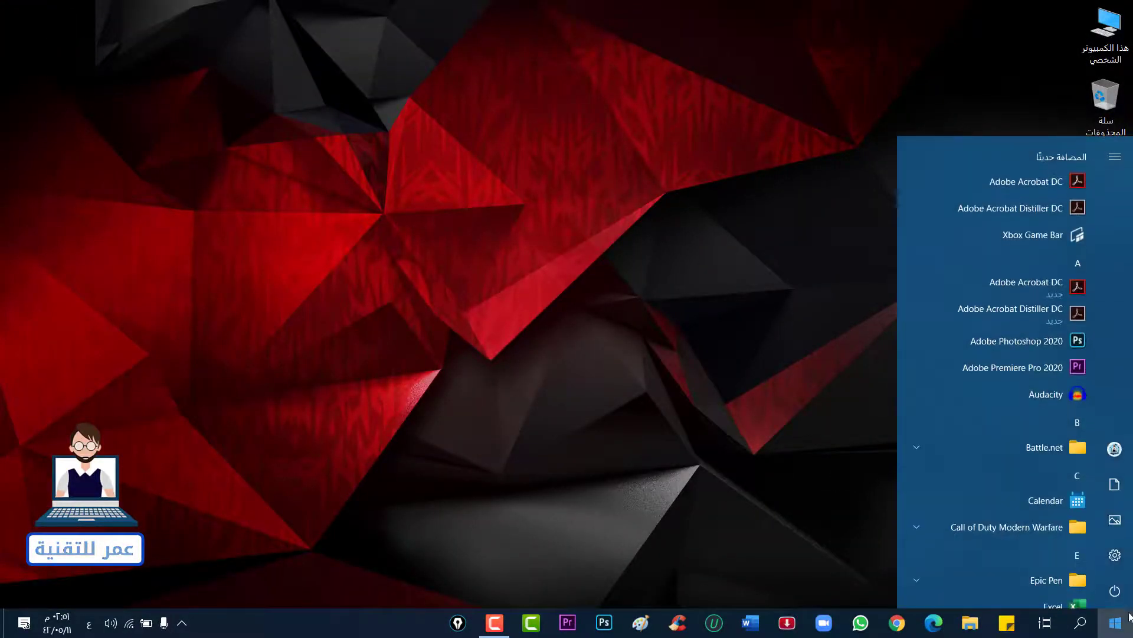
pyautogui.click(1104, 555)
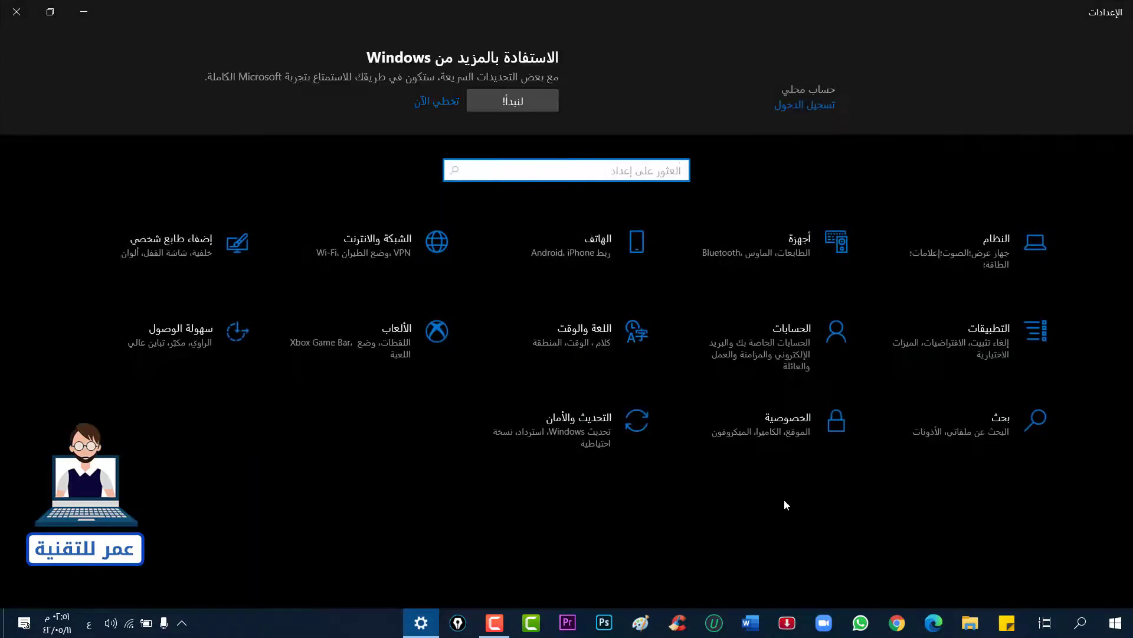
pyautogui.click(590, 343)
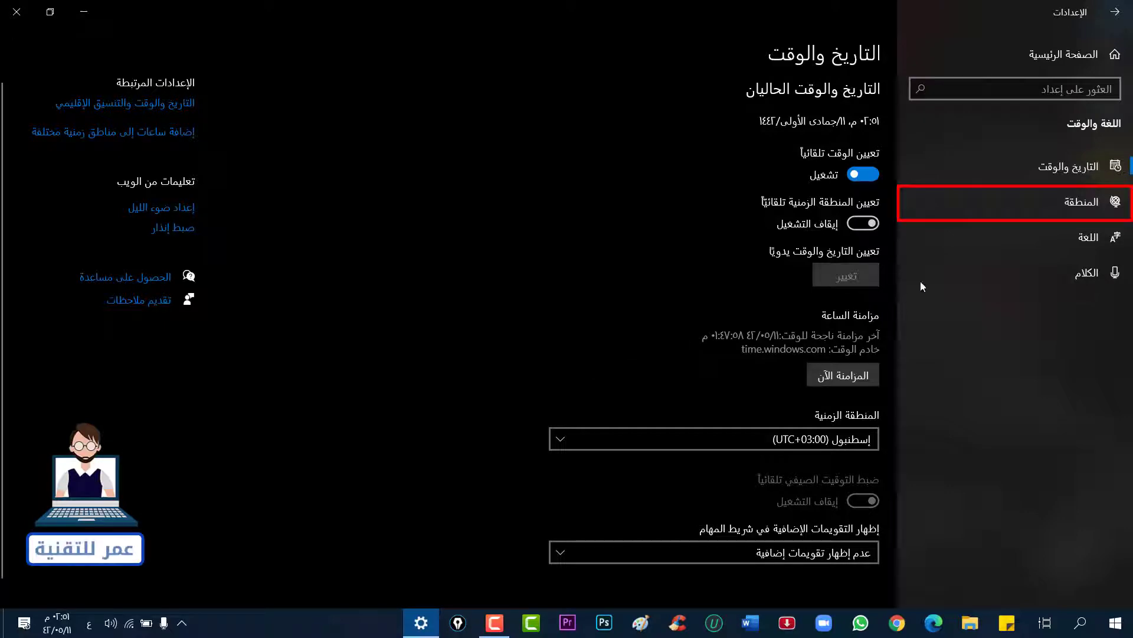
pyautogui.click(1009, 216)
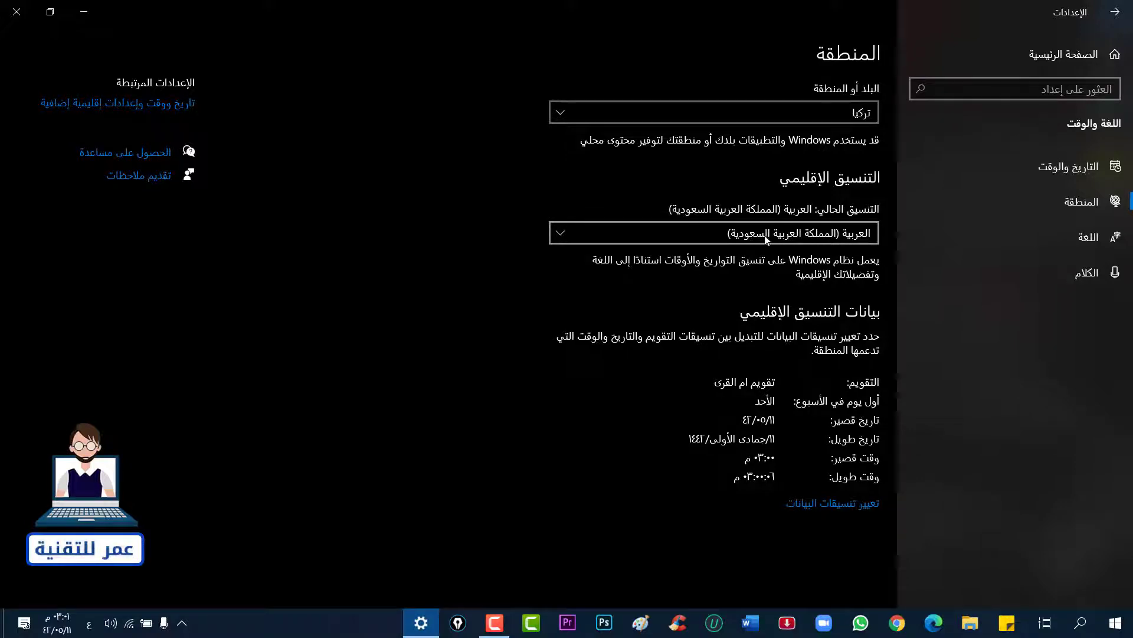
# - Reselect العربية (المملكة العربية السعودية) as the regional format and check the taskbar date
pyautogui.click(806, 238)
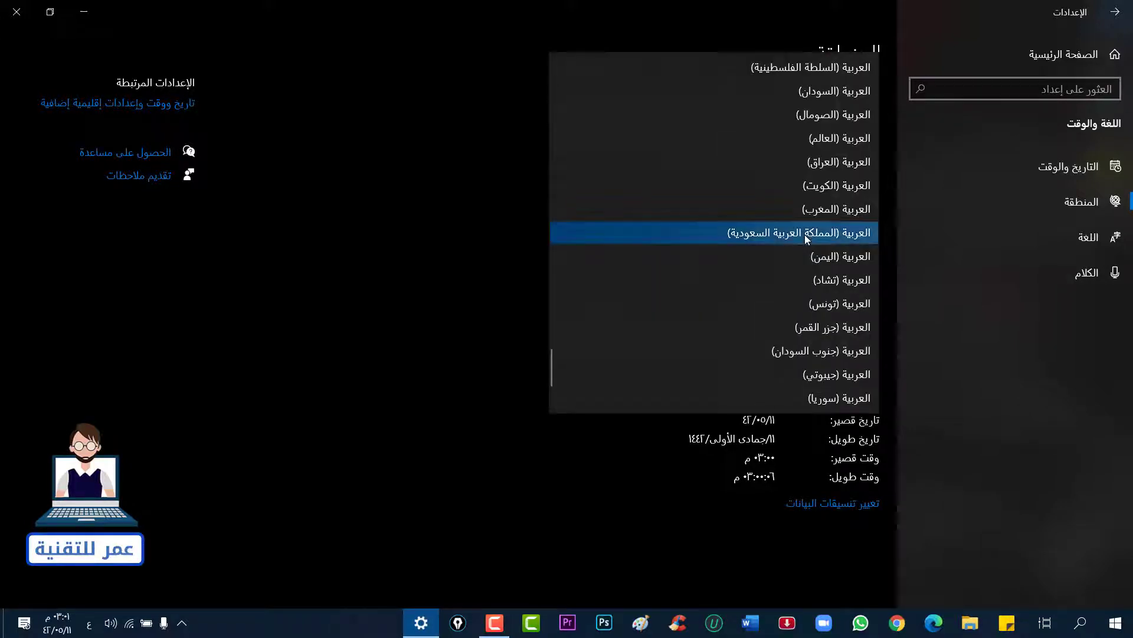
pyautogui.click(755, 237)
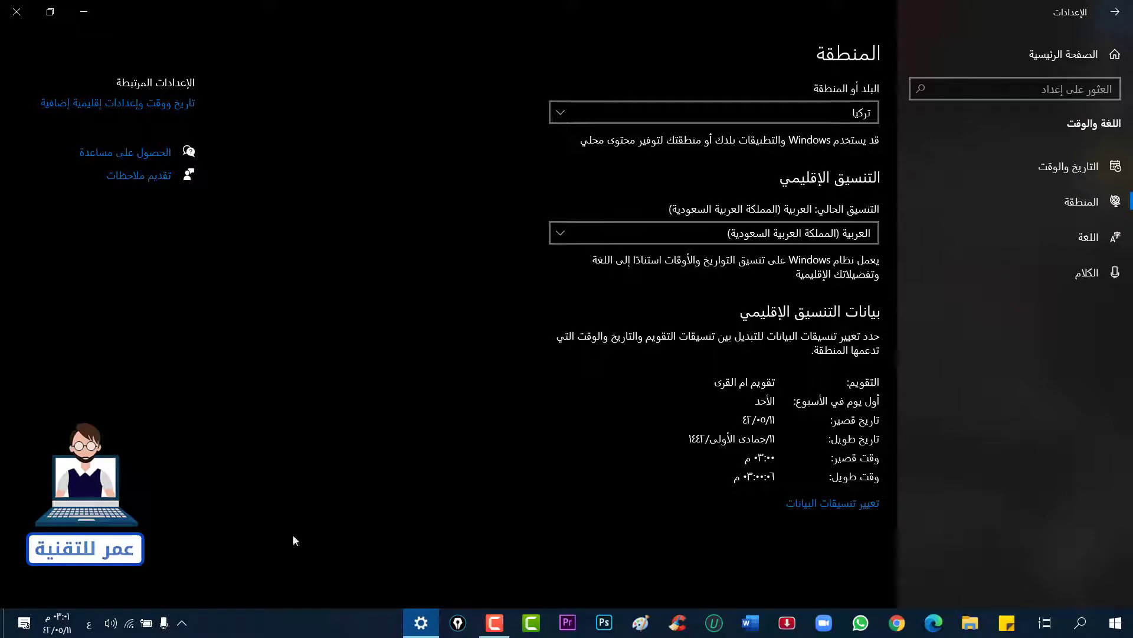
pyautogui.moveTo(57, 623)
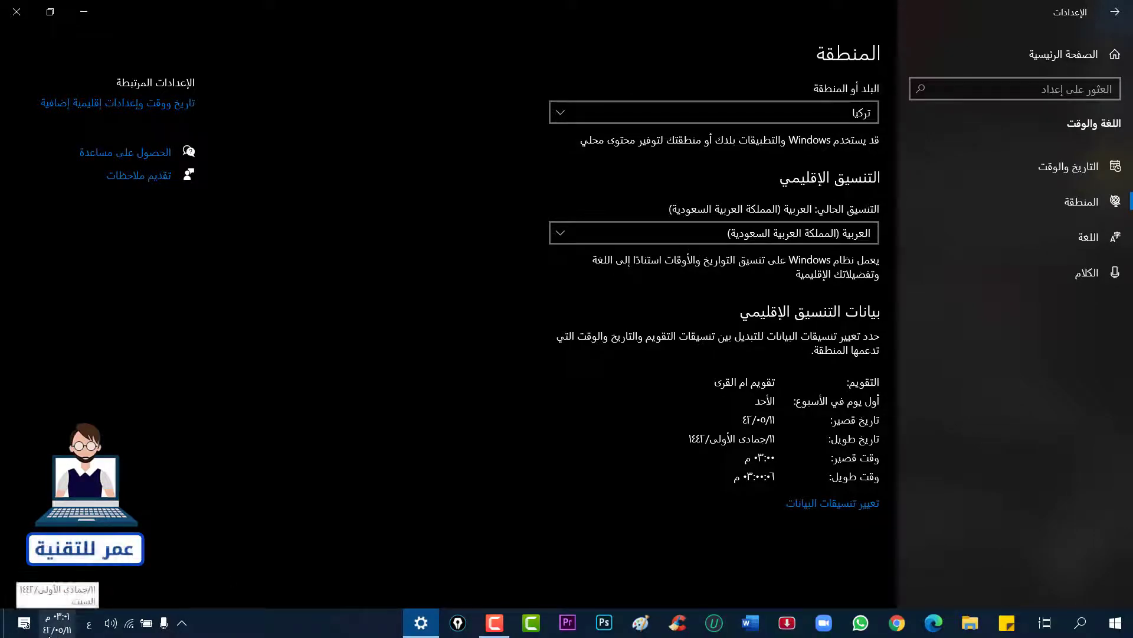
# - Switch the regional format to العربية (سوريا) and back to العربية (المملكة العربية السعودية)
pyautogui.click(792, 239)
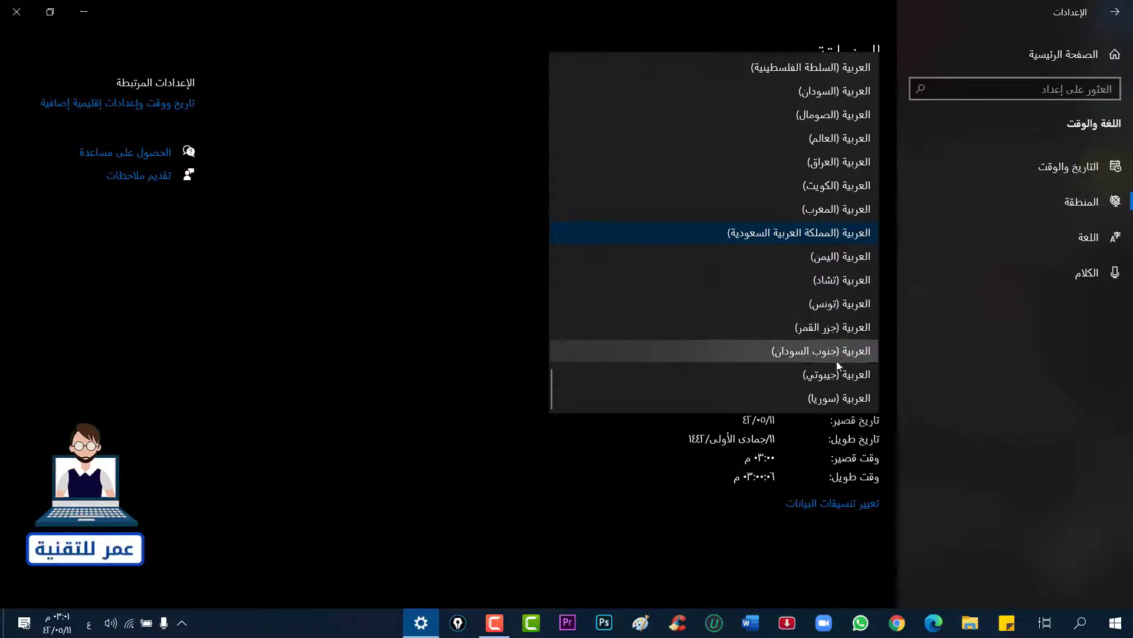
pyautogui.click(813, 395)
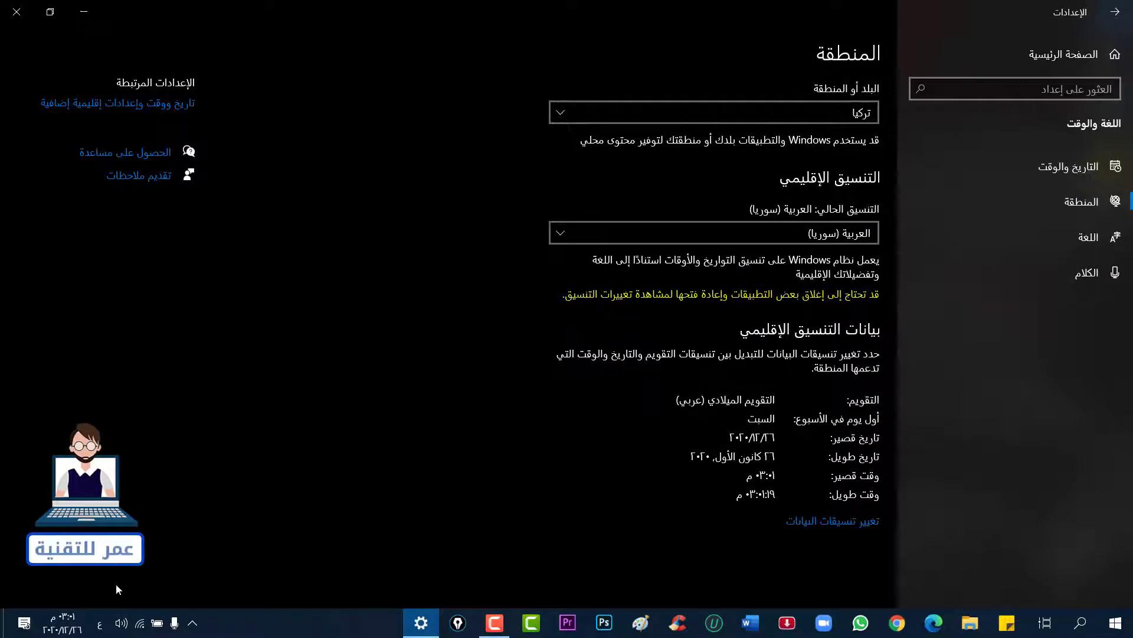
pyautogui.click(795, 239)
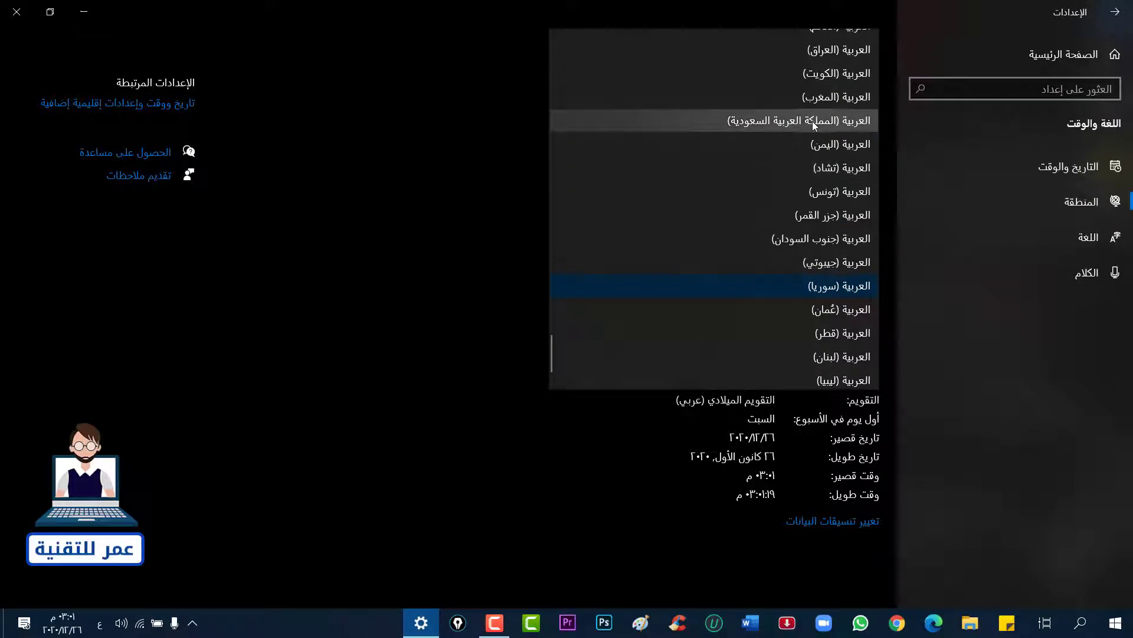
pyautogui.click(813, 121)
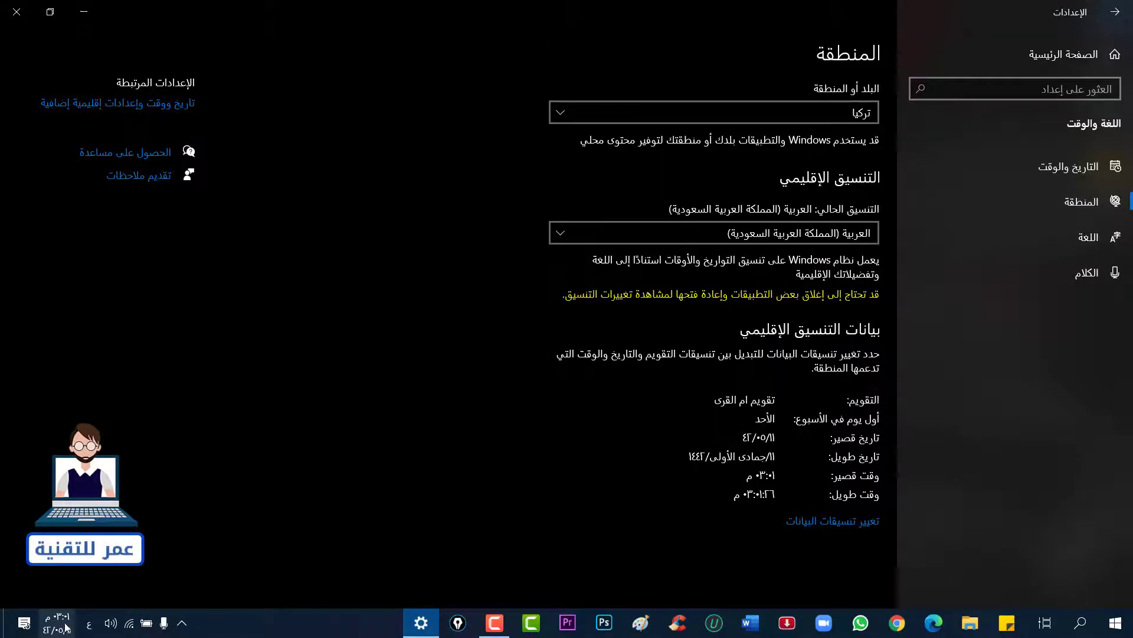
# - Try العربية (قطر) as the regional format and return it to العربية (المملكة العربية السعودية)
pyautogui.click(768, 235)
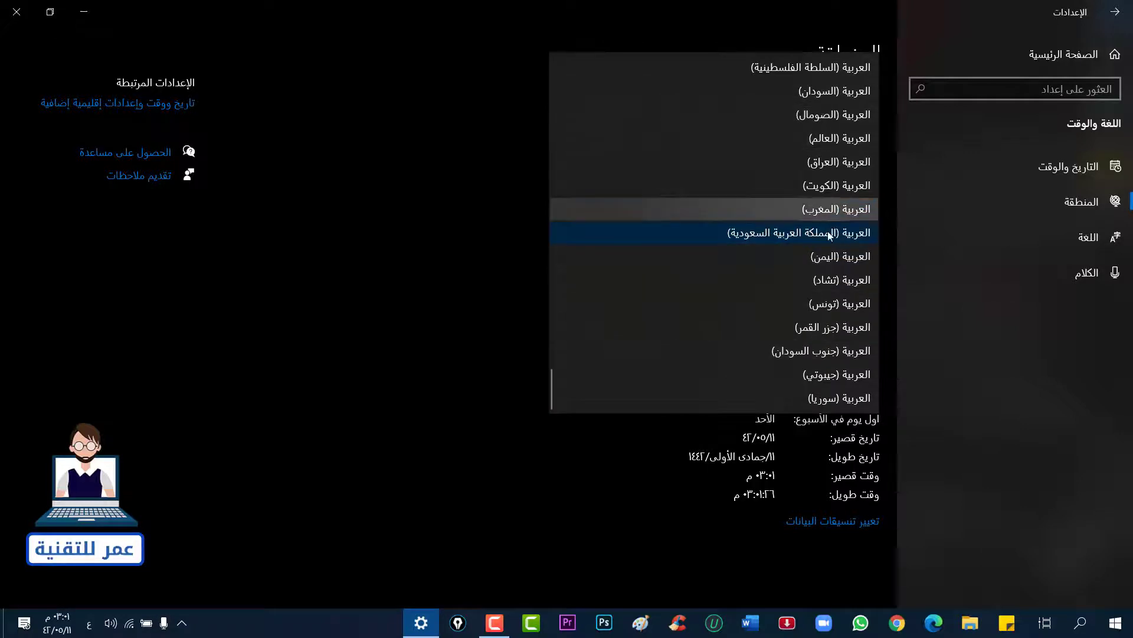
pyautogui.scroll(-2, 808, 355)
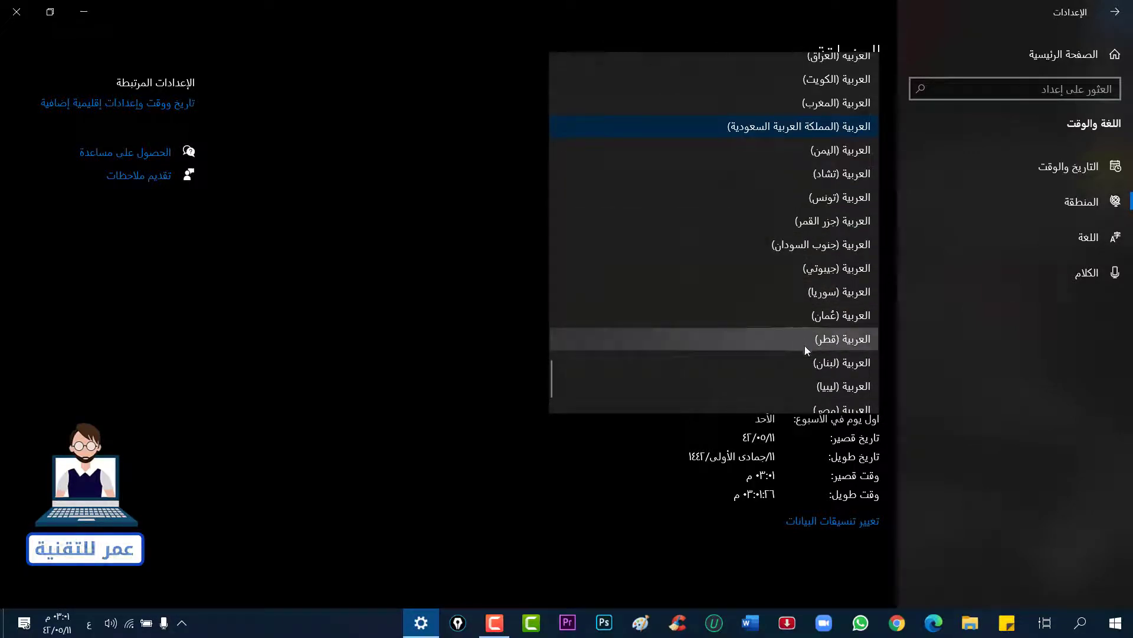
pyautogui.click(805, 345)
pyautogui.moveTo(70, 630)
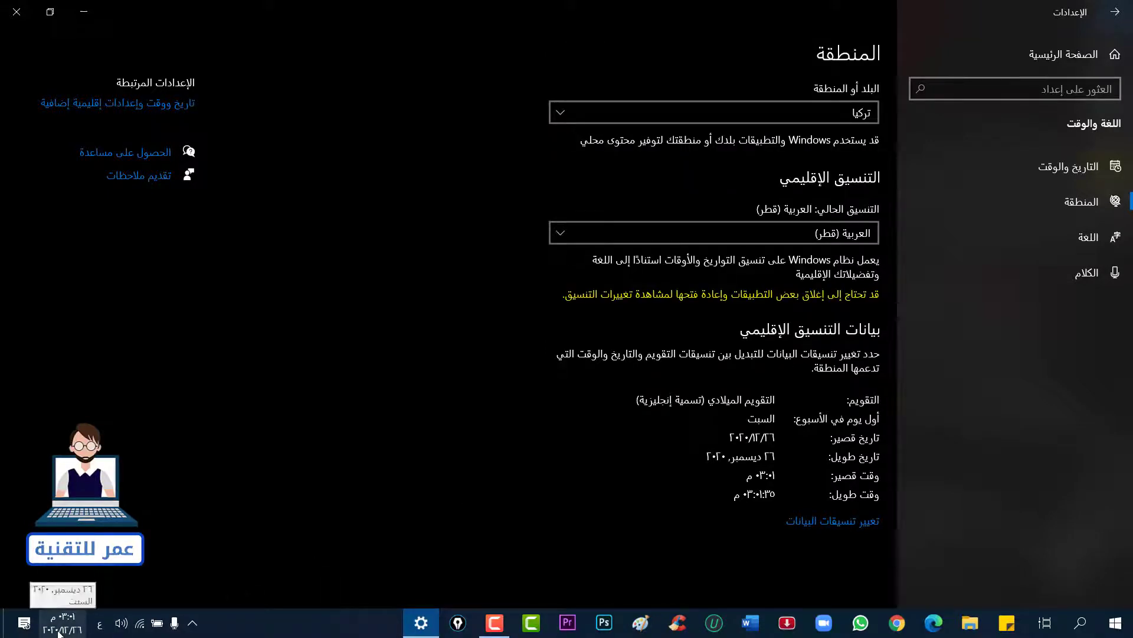
pyautogui.click(797, 232)
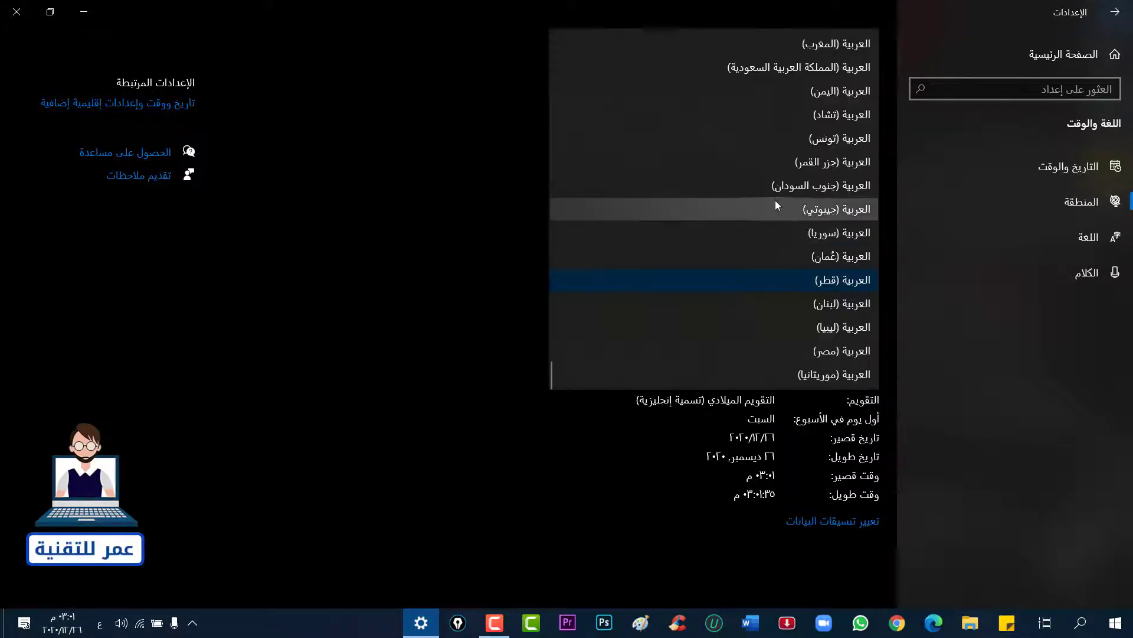
pyautogui.scroll(2, 821, 260)
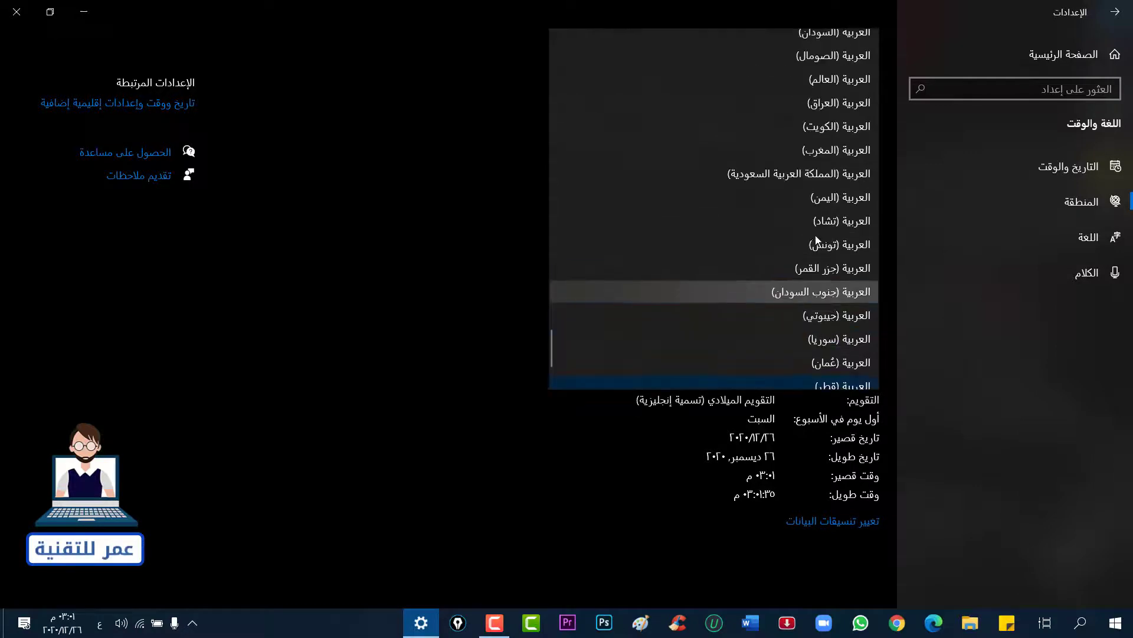
pyautogui.scroll(1, 829, 221)
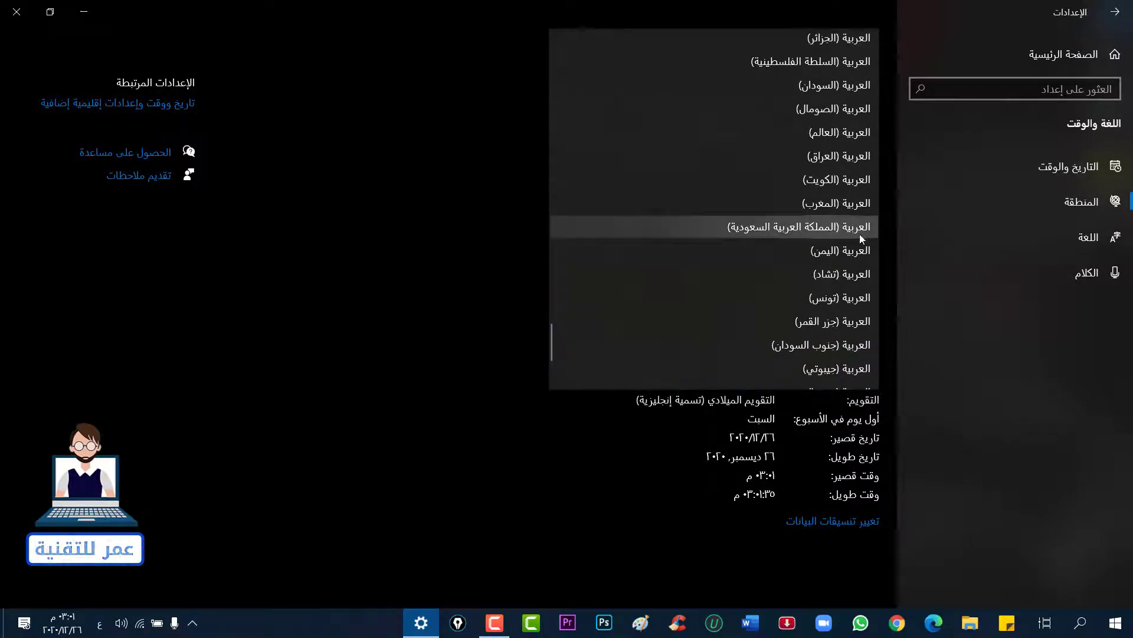
pyautogui.click(859, 230)
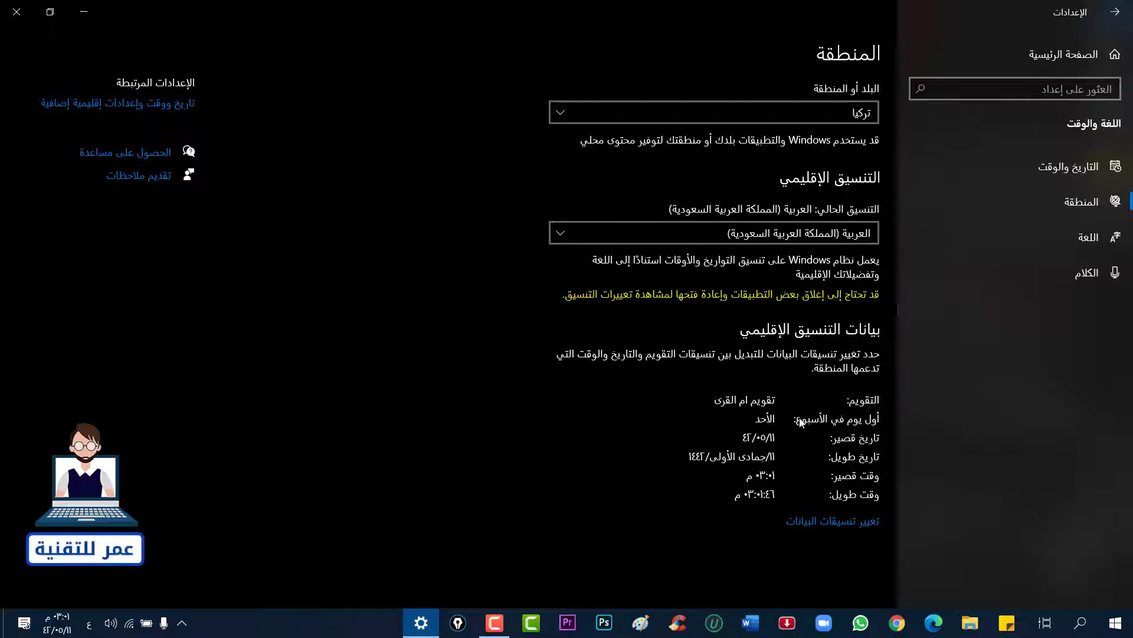
# - Open the data format options for the region and set the calendar to التقويم الهجري
pyautogui.click(866, 528)
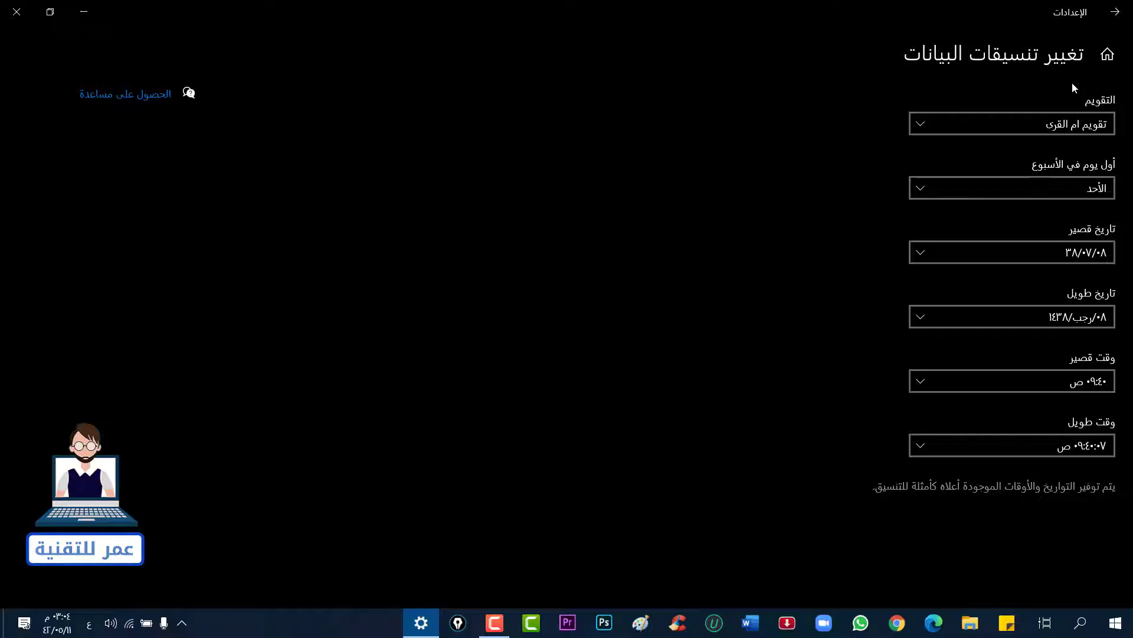
pyautogui.click(1110, 127)
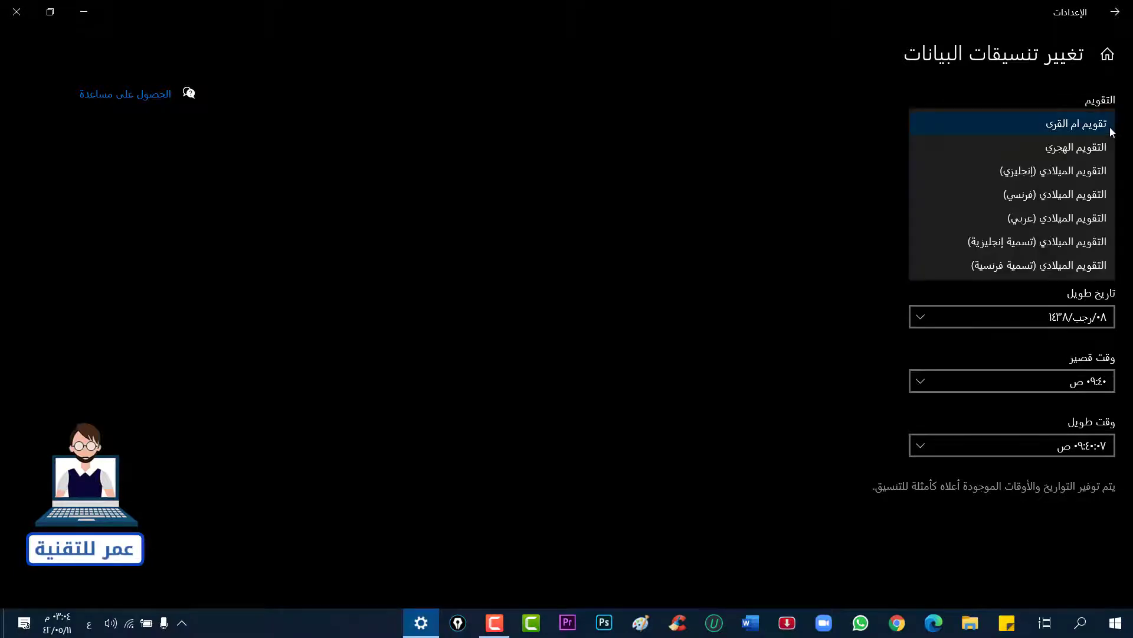
pyautogui.click(1084, 149)
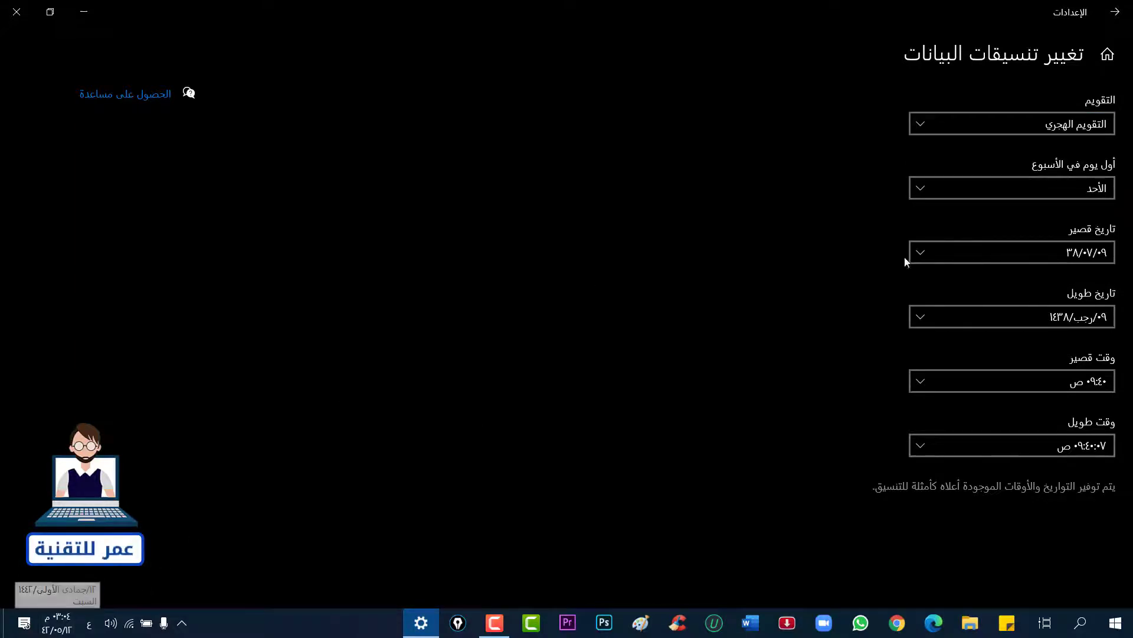
# - Set the calendar to التقويم الميلادي (إنجليزي) and keep 05/April/2017 as the long date format
pyautogui.click(1096, 135)
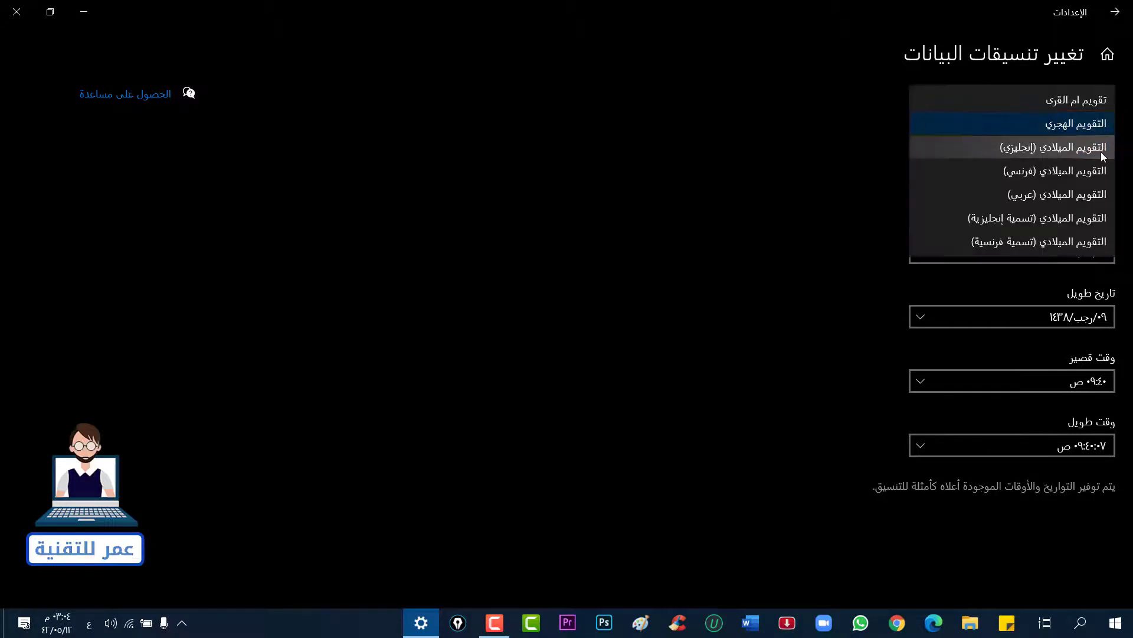
pyautogui.click(1101, 149)
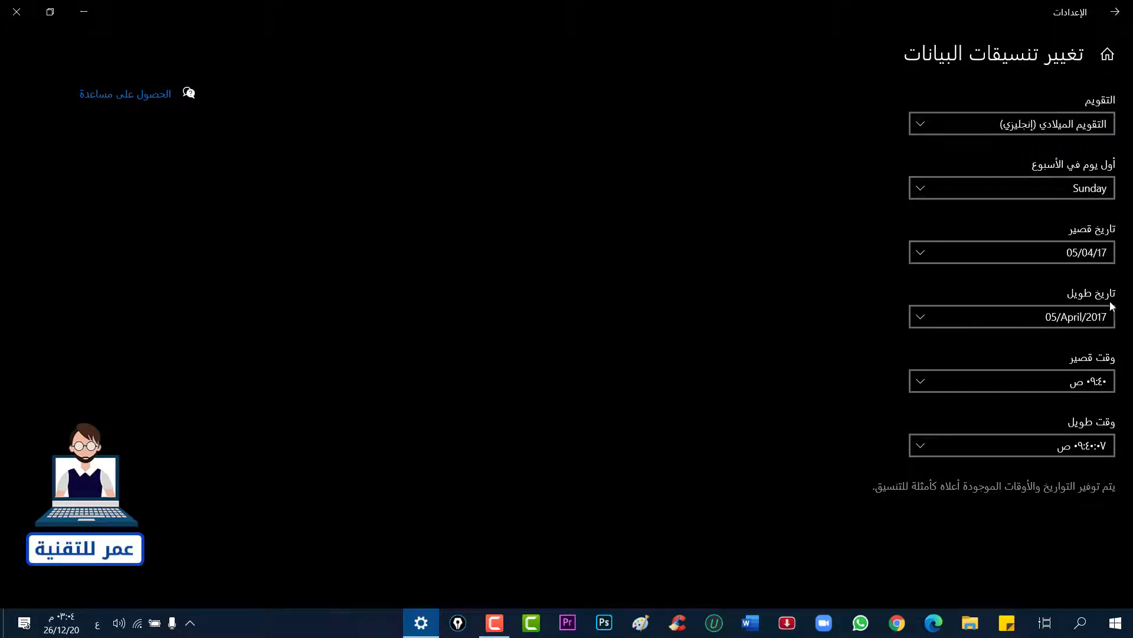
pyautogui.click(1085, 319)
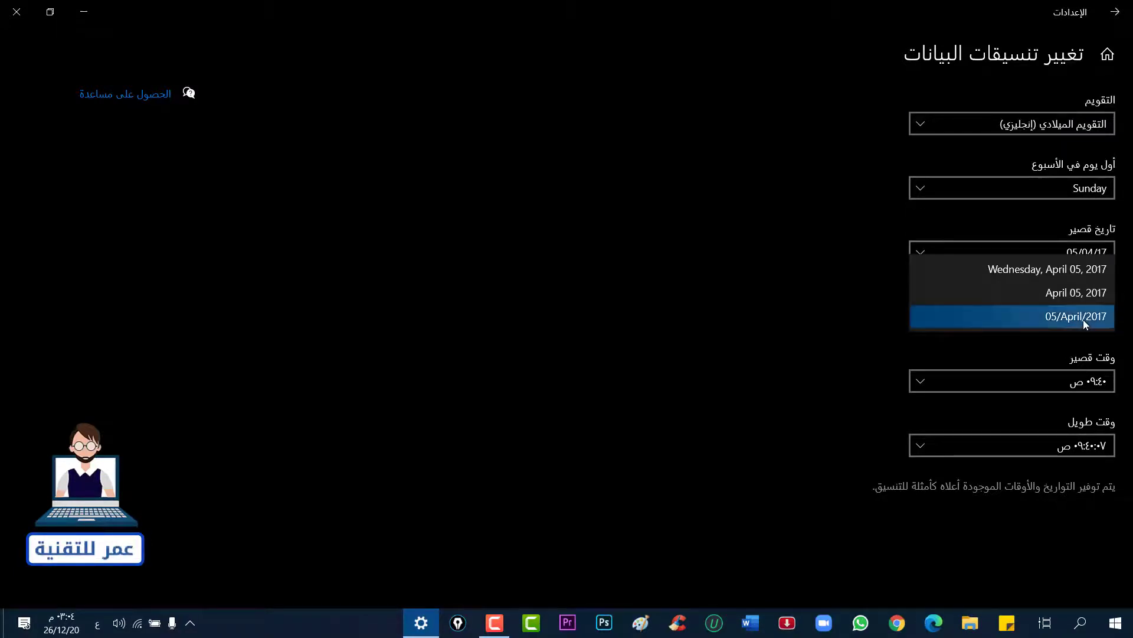
pyautogui.click(1082, 320)
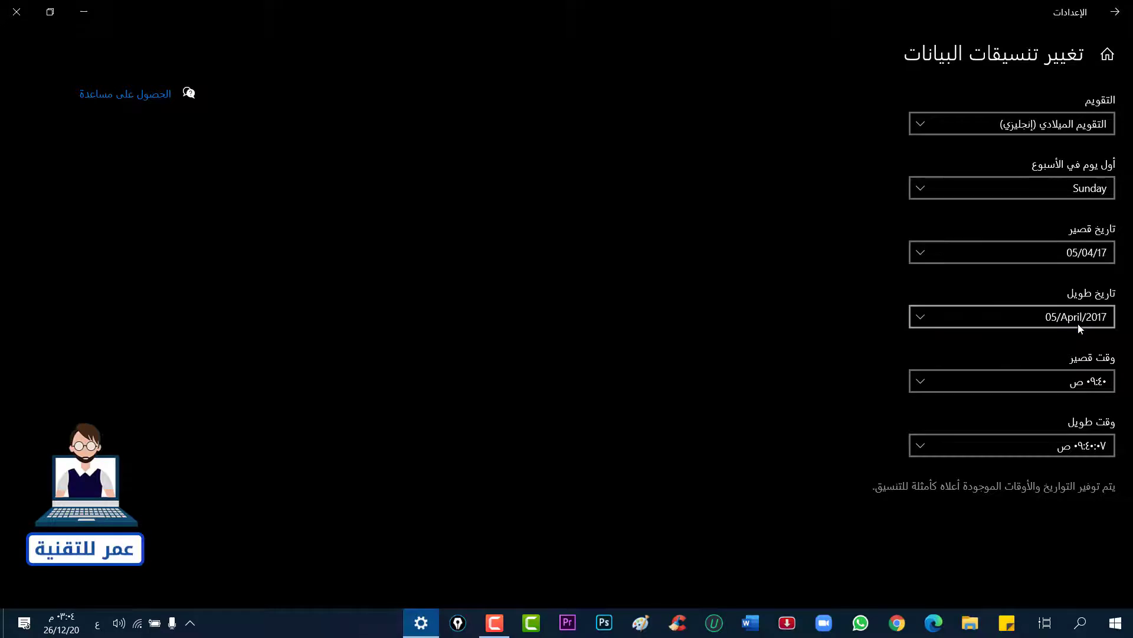
# - Set the calendar to التقويم الميلادي (فرنسي) and keep dimanche as the first day of the week
pyautogui.click(1108, 130)
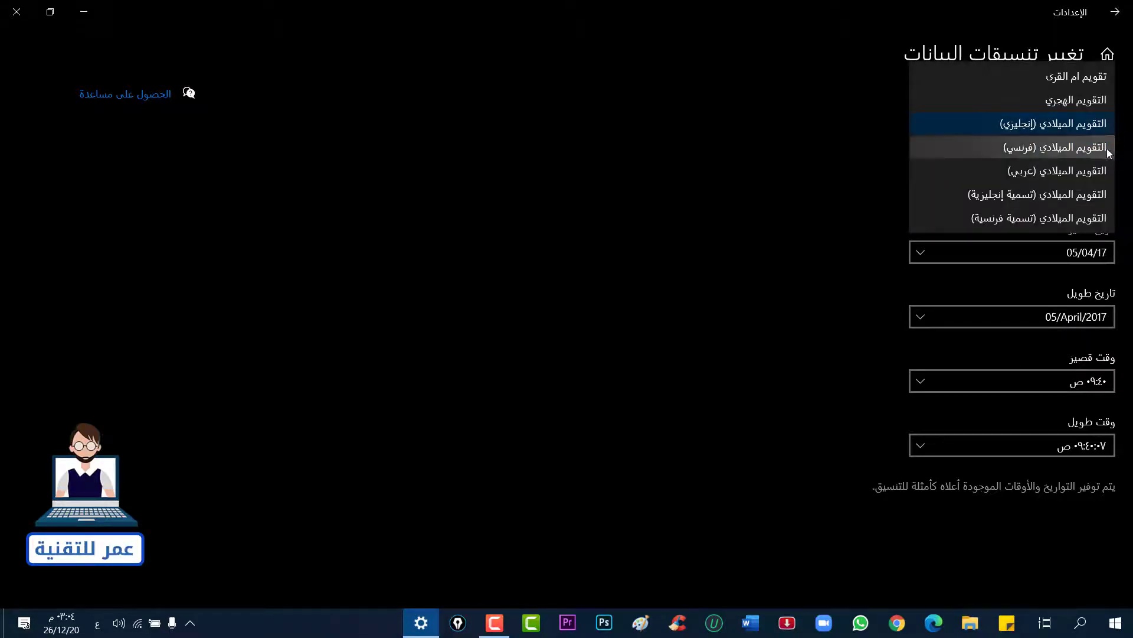
pyautogui.click(1108, 152)
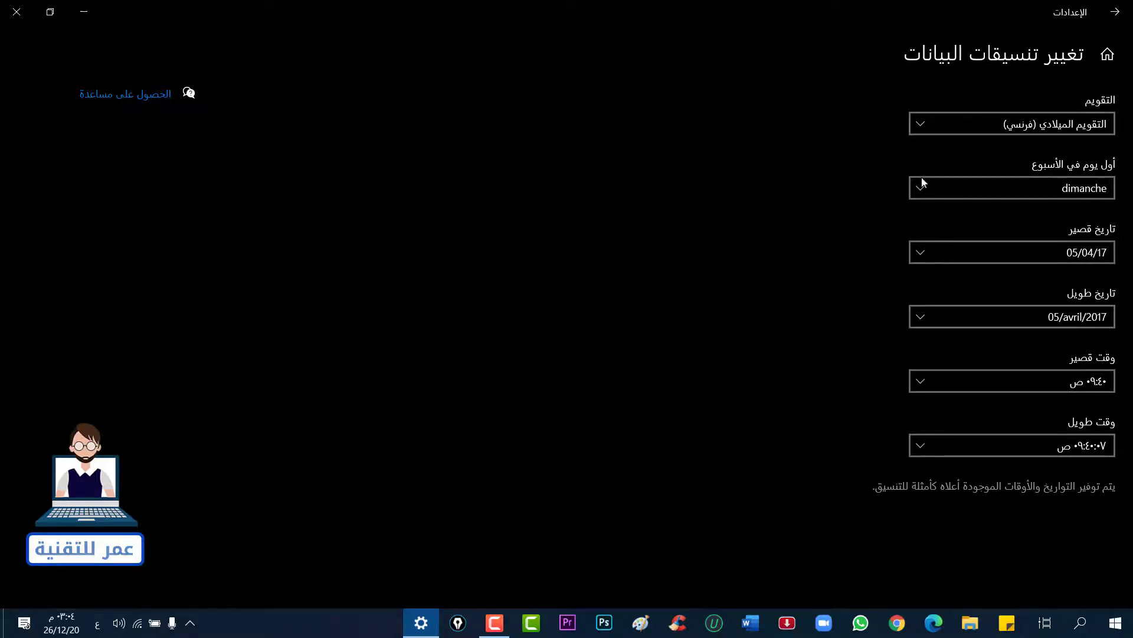
pyautogui.click(1070, 188)
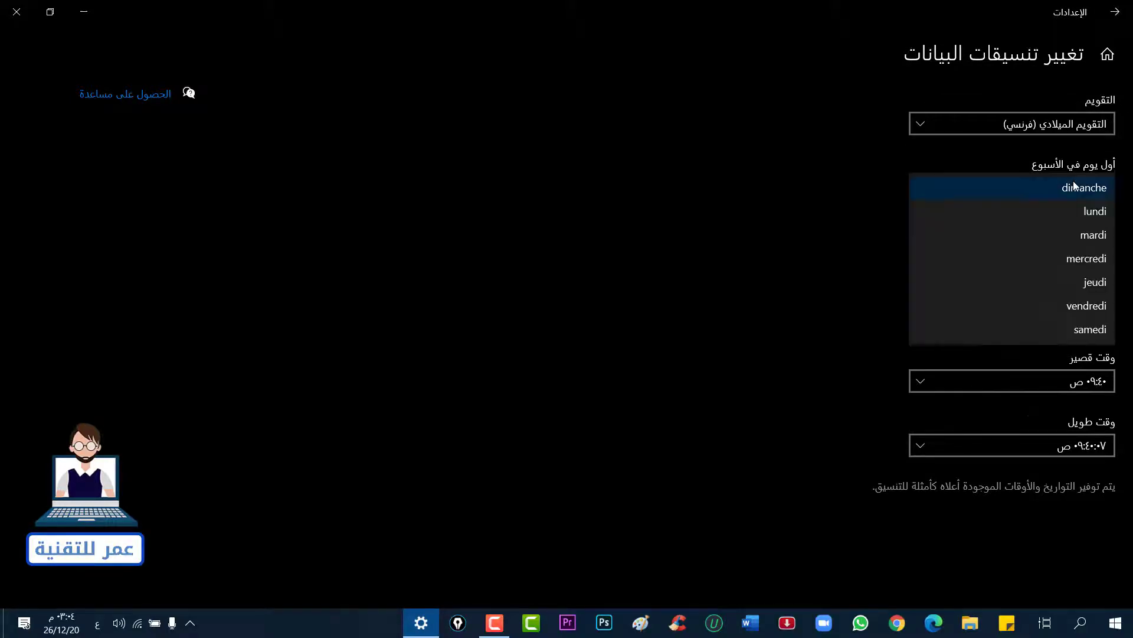
pyautogui.click(1071, 184)
# - Try the calendar التقويم الميلادي (عربي), and change it to التقويم الميلادي (تسمية إنجليزية)
pyautogui.click(1084, 125)
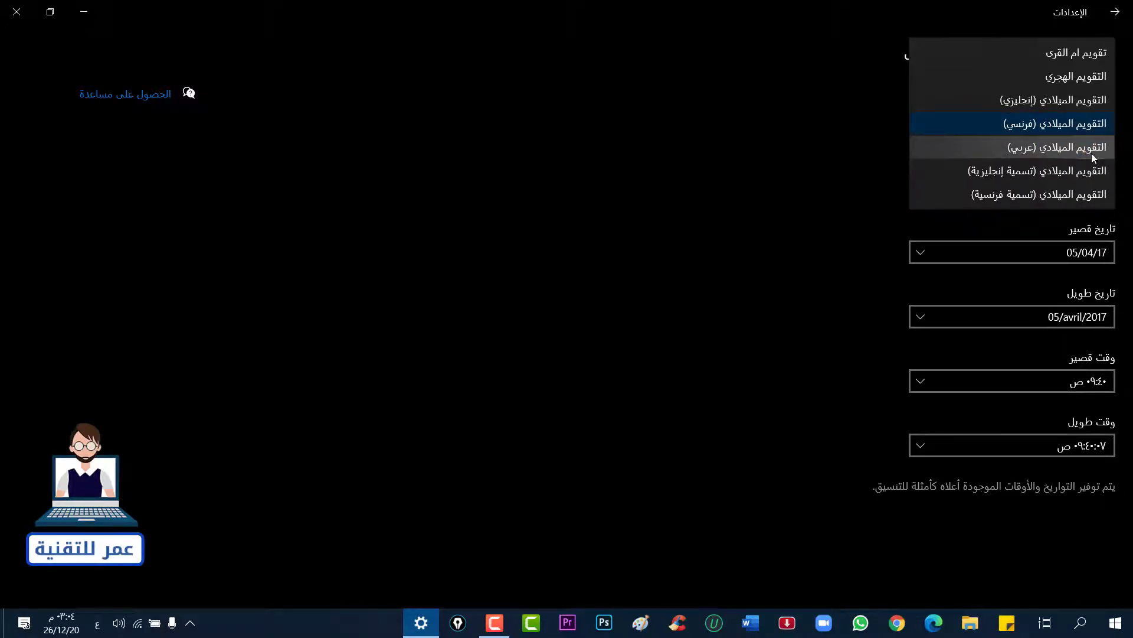
pyautogui.click(1092, 153)
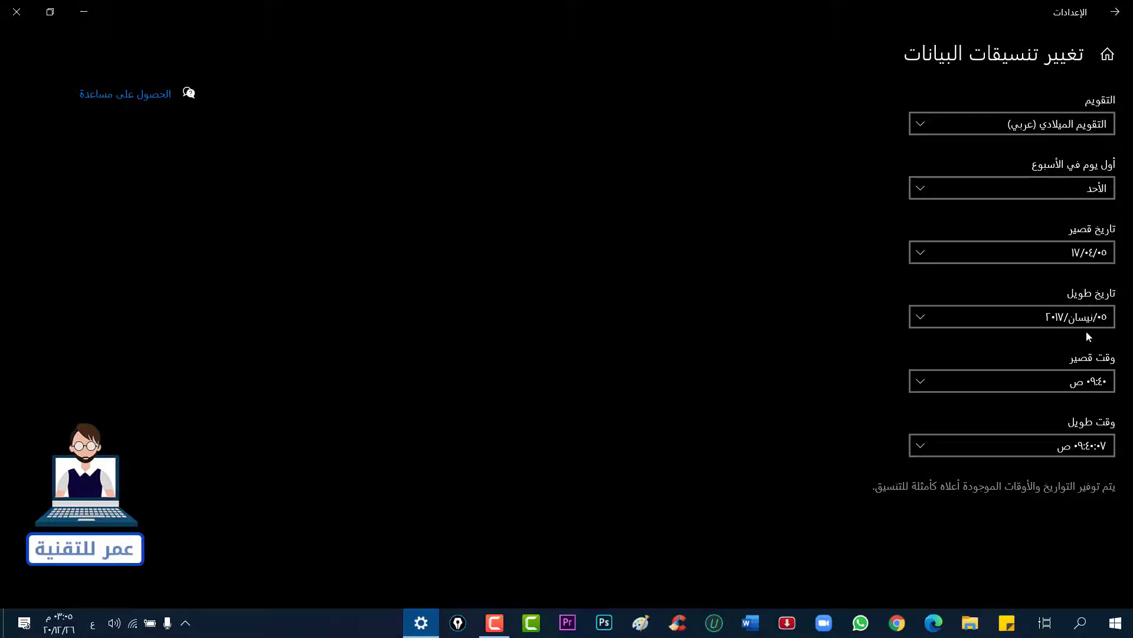
pyautogui.click(1079, 122)
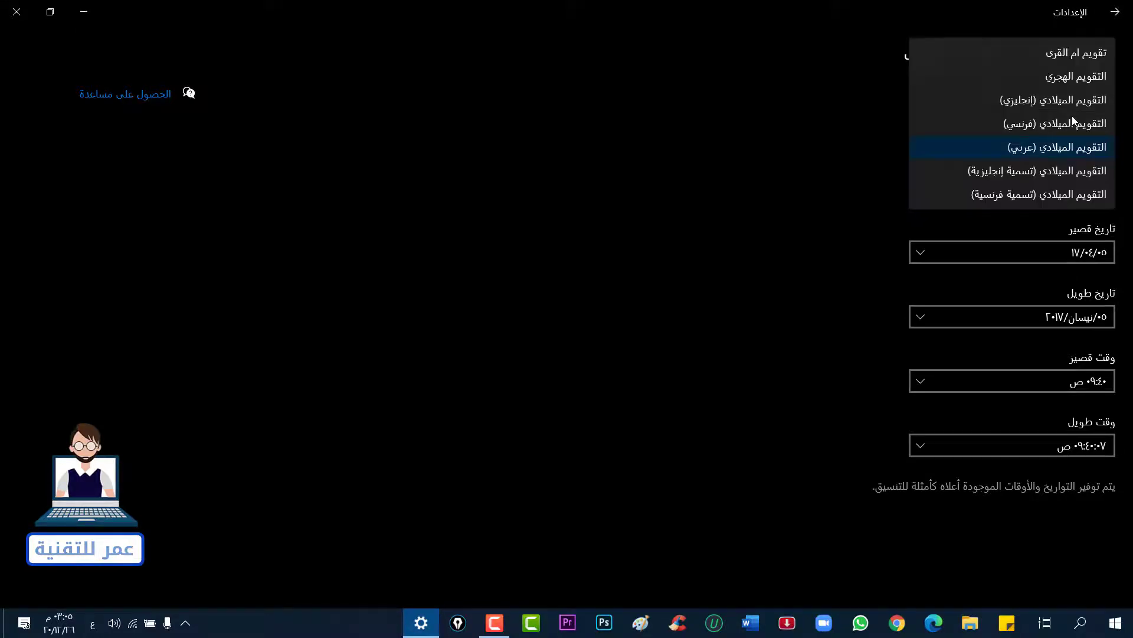
pyautogui.click(1092, 171)
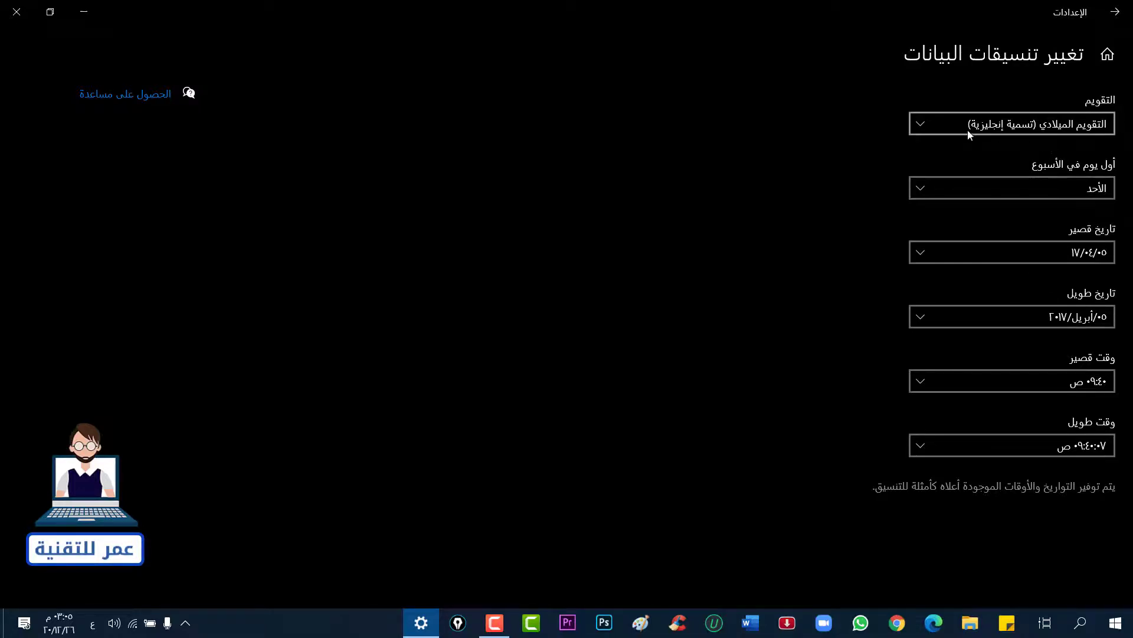
# - Keep الأحد as the first day of the week and set the short date format to ٠٥/٠٤/٢٠١٧
pyautogui.click(1073, 198)
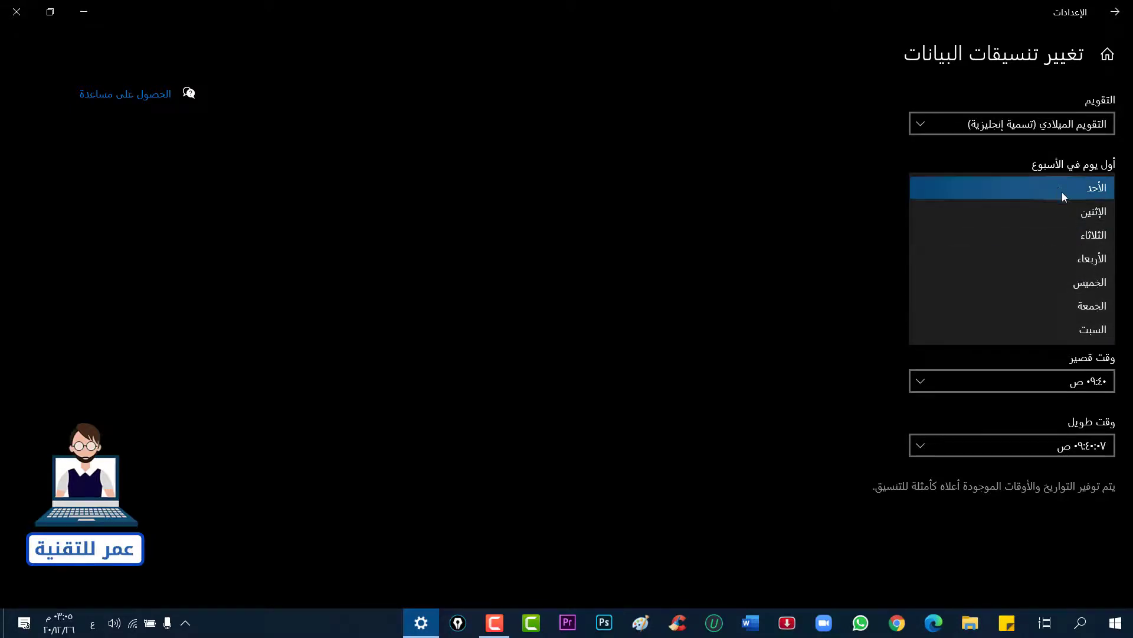
pyautogui.click(1063, 188)
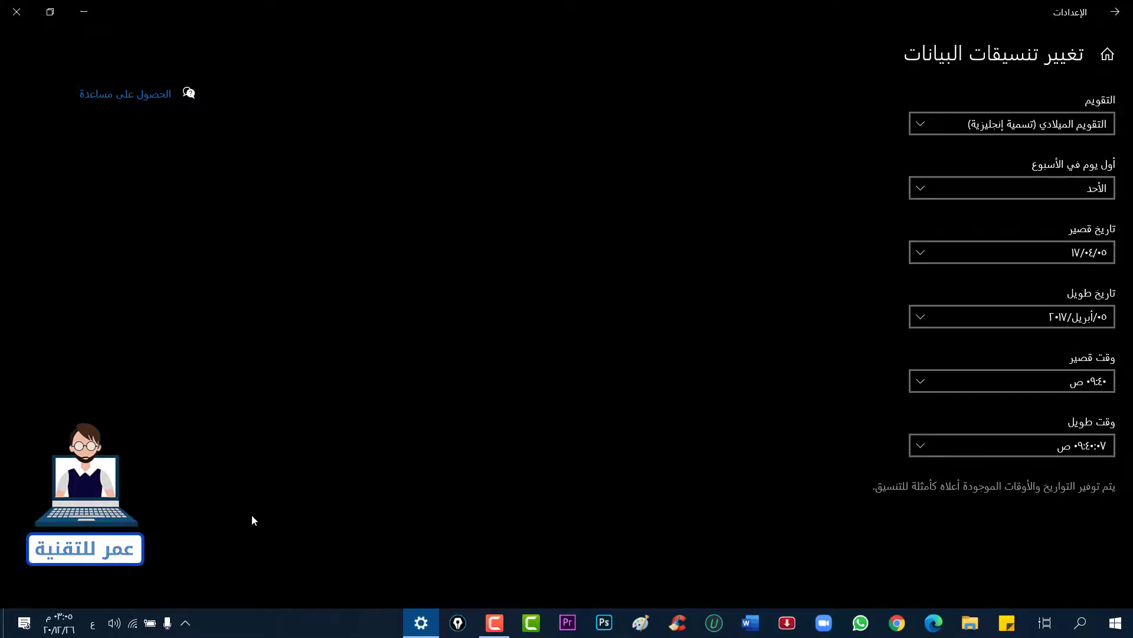
pyautogui.moveTo(48, 633)
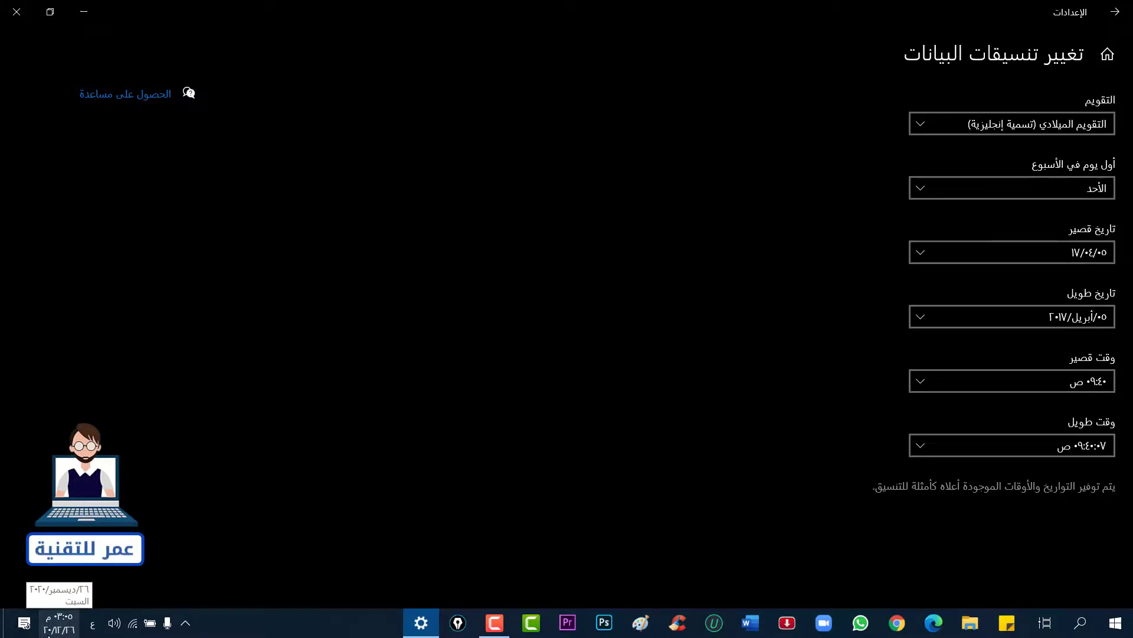
pyautogui.click(1067, 254)
pyautogui.click(1073, 235)
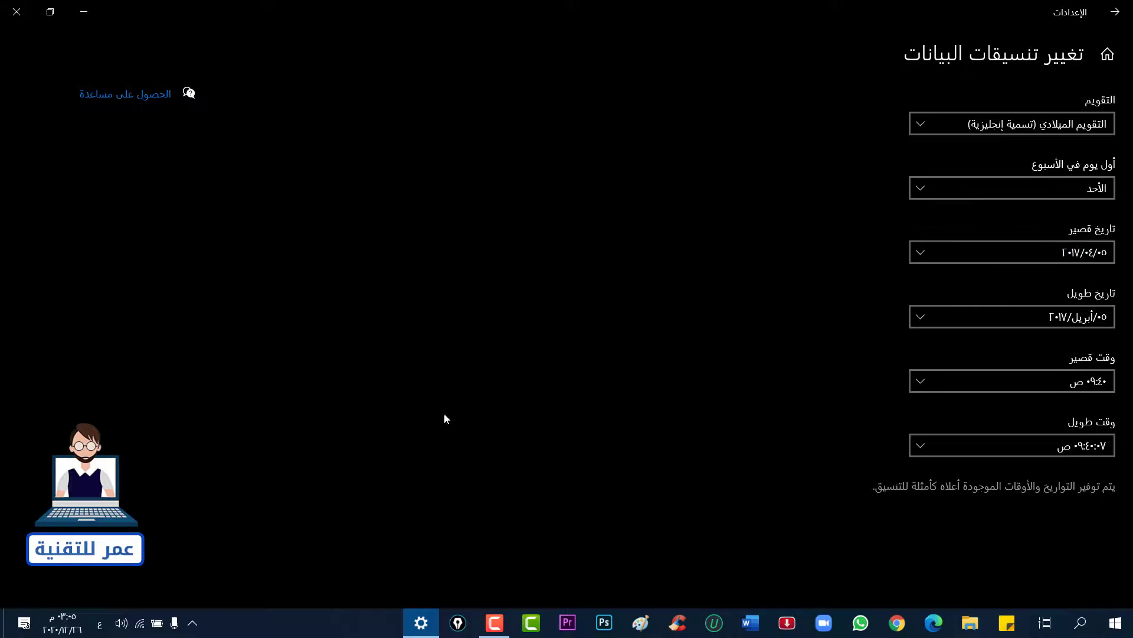
pyautogui.click(1090, 254)
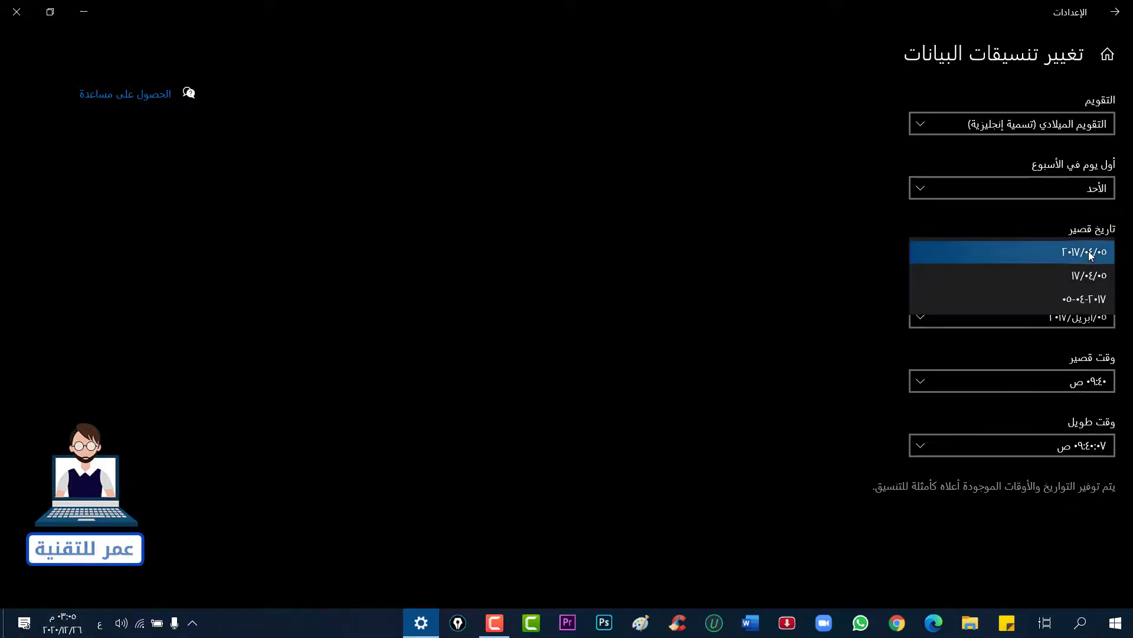
pyautogui.click(1094, 254)
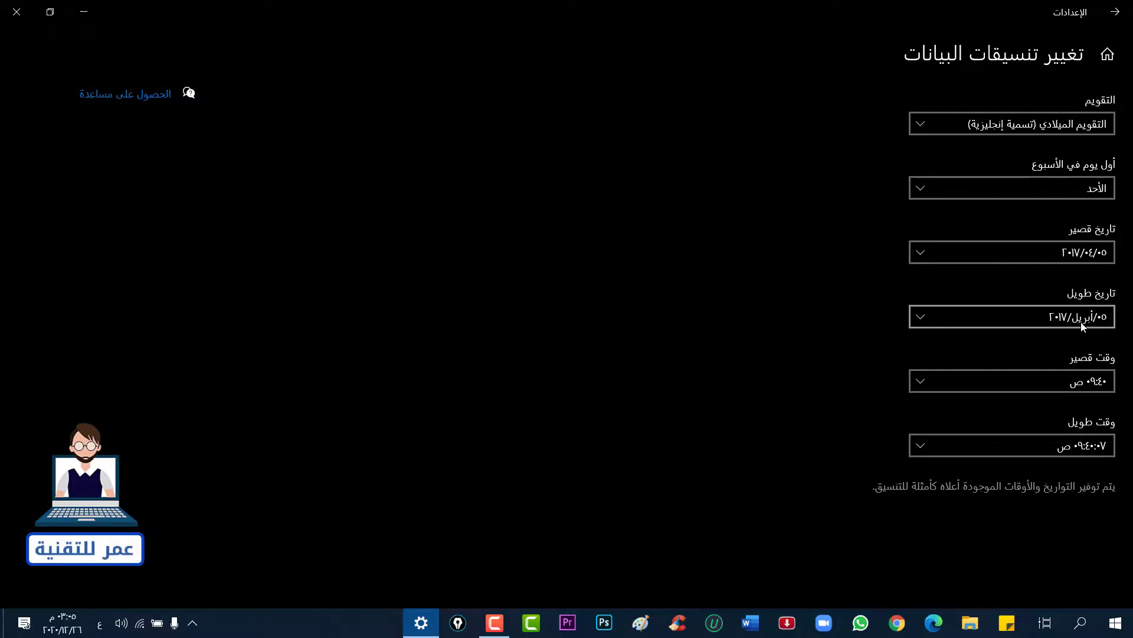
# - Try the short time format ٠٩:٤٠ without the ص marker, and change it back to ٠٩:٤٠ ص
pyautogui.click(1048, 373)
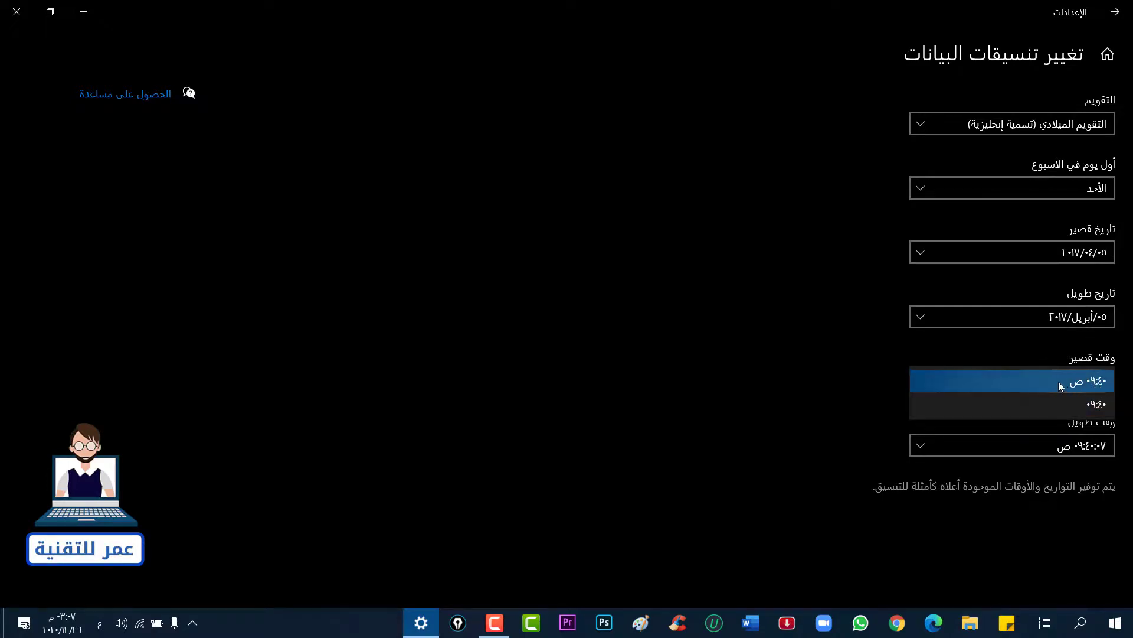
pyautogui.click(1075, 408)
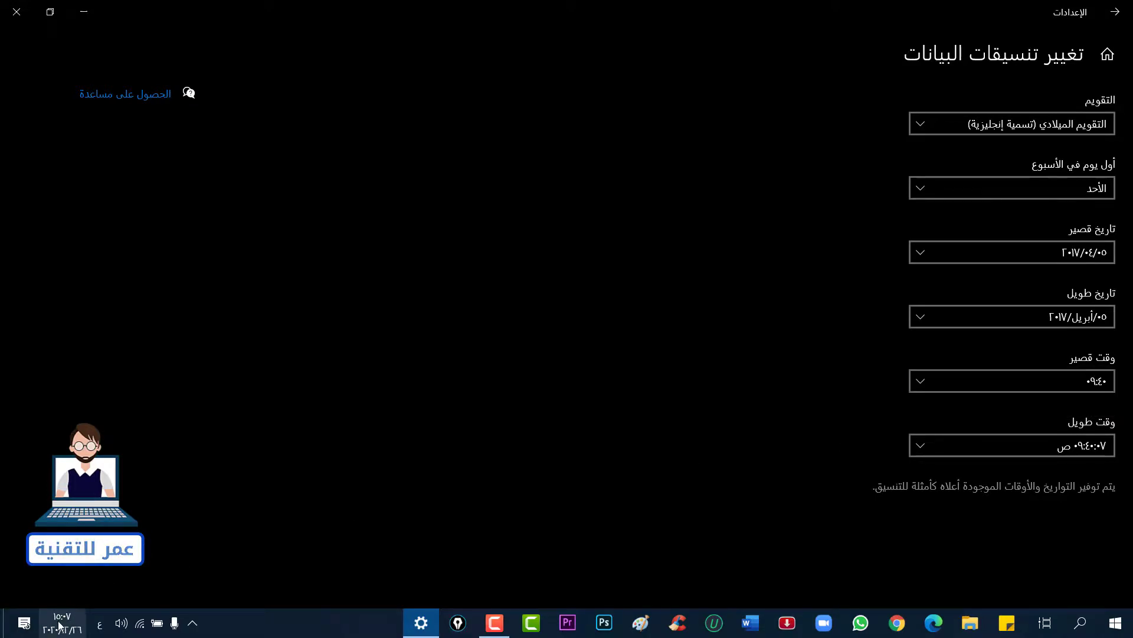
pyautogui.moveTo(62, 624)
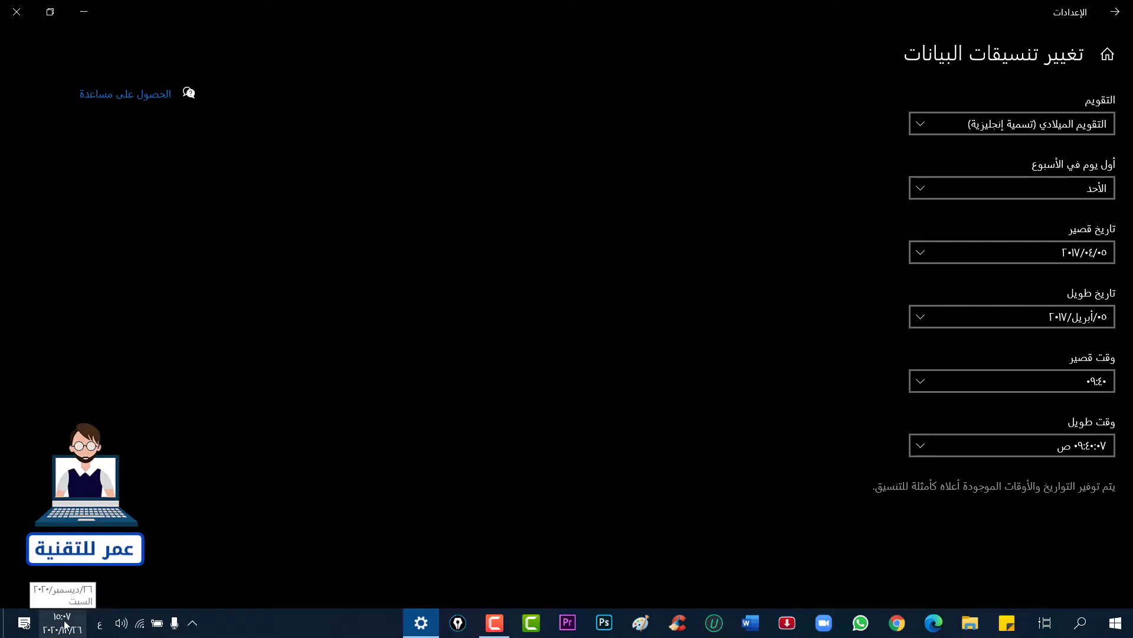
pyautogui.click(1079, 385)
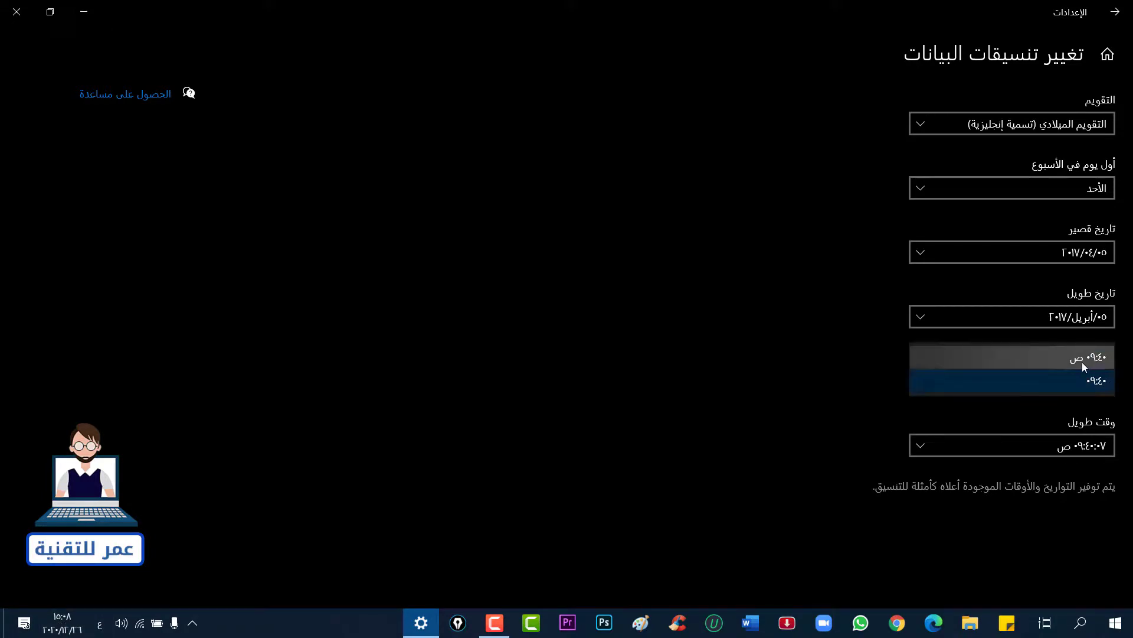
pyautogui.click(1082, 362)
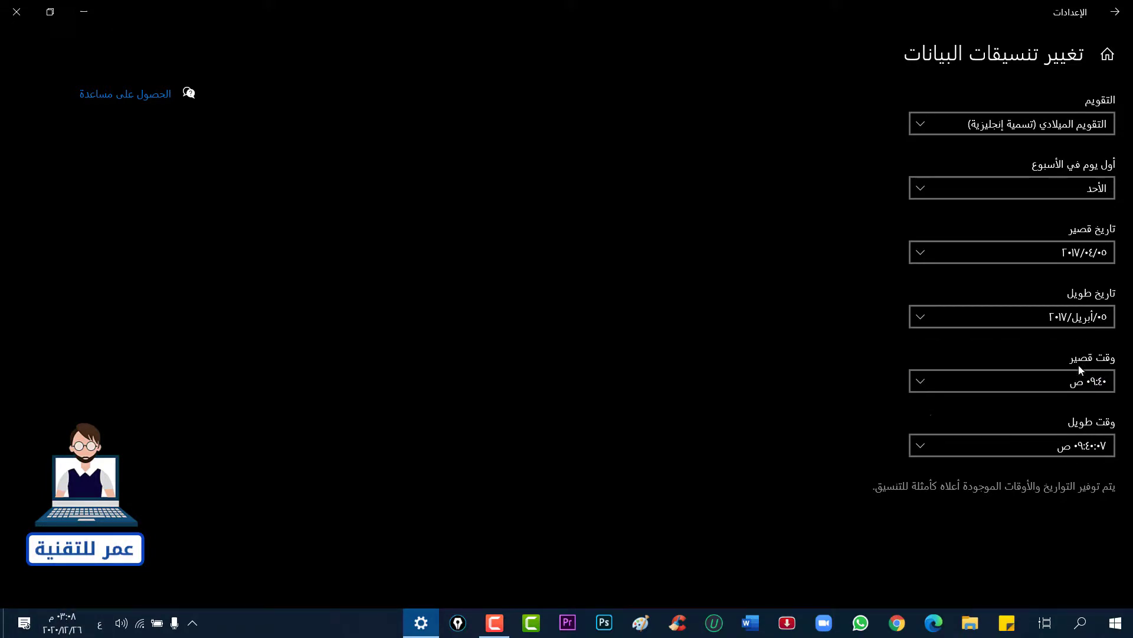
# - Review the long time format options and keep ٠٩:٤٠:٠٧ ص
pyautogui.click(1065, 446)
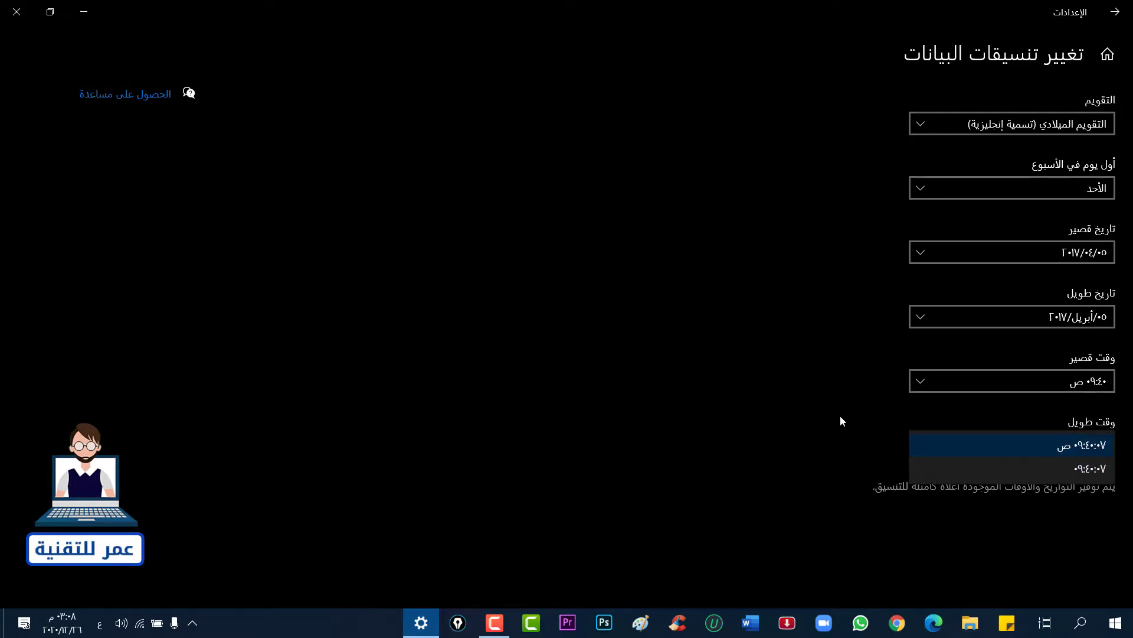
pyautogui.click(1014, 452)
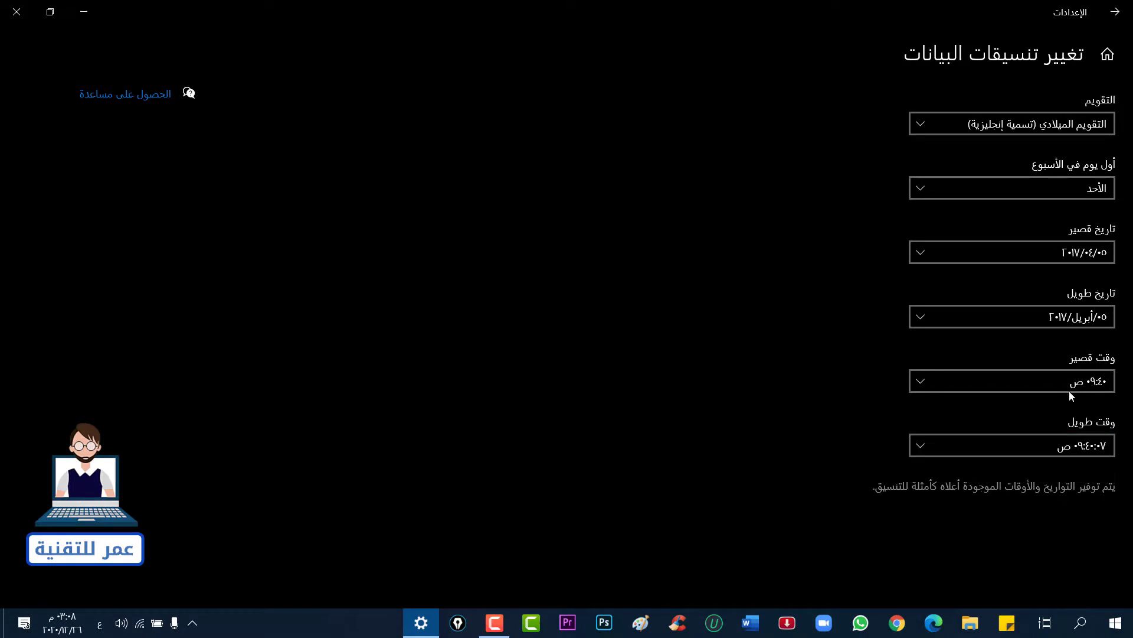
pyautogui.click(1036, 444)
pyautogui.click(1039, 427)
# - Return to the region settings page, check the taskbar date, and minimize the settings window
pyautogui.click(1116, 12)
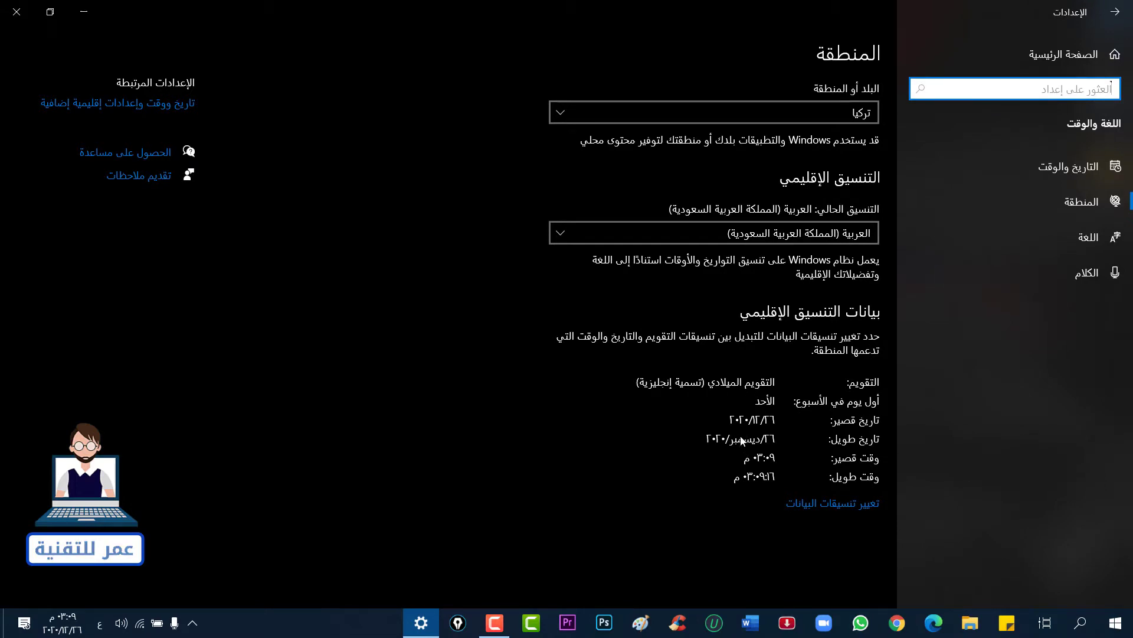
pyautogui.moveTo(62, 623)
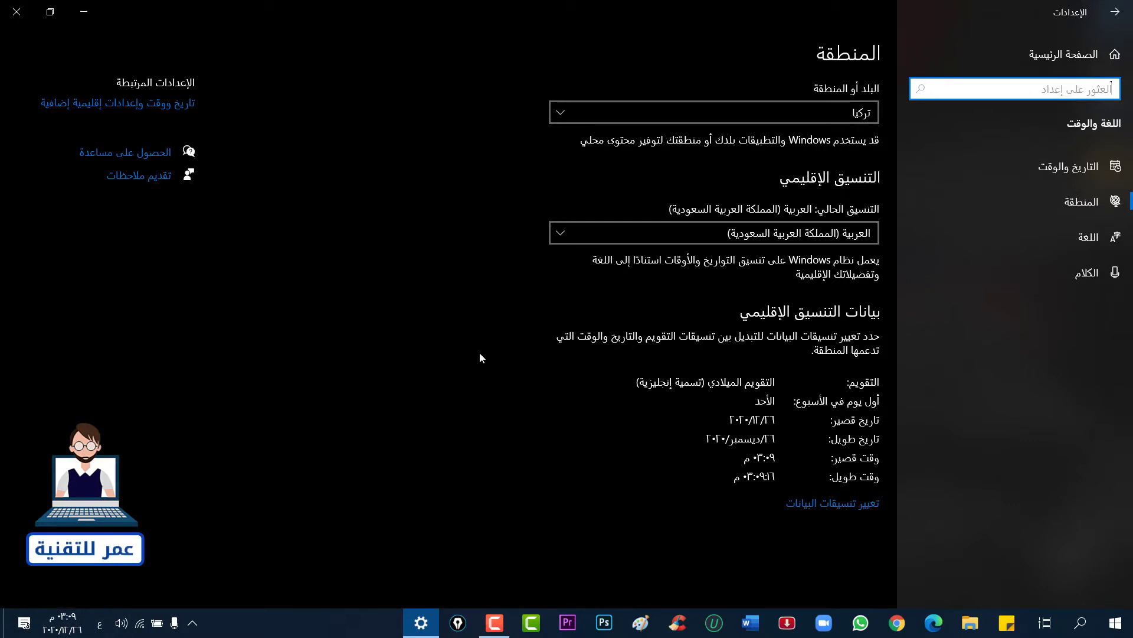
pyautogui.click(83, 12)
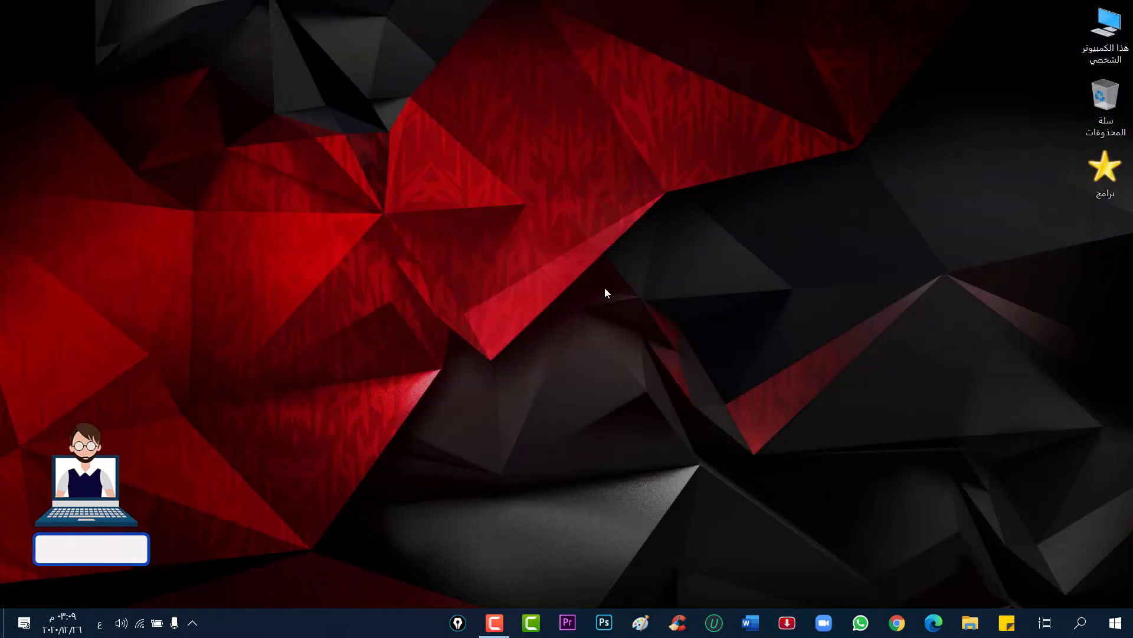